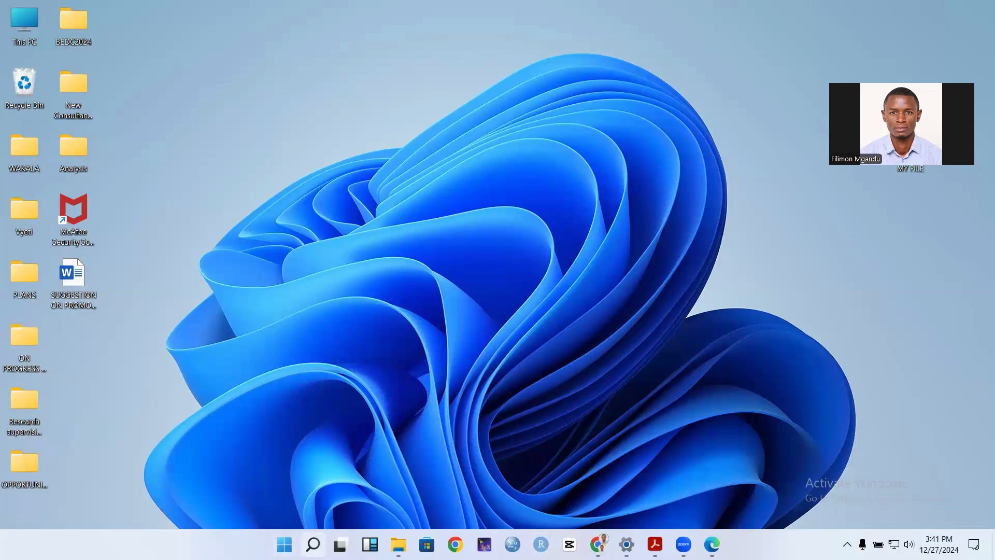
Find Word on the computer and open it with a new blank document.
click(313, 545)
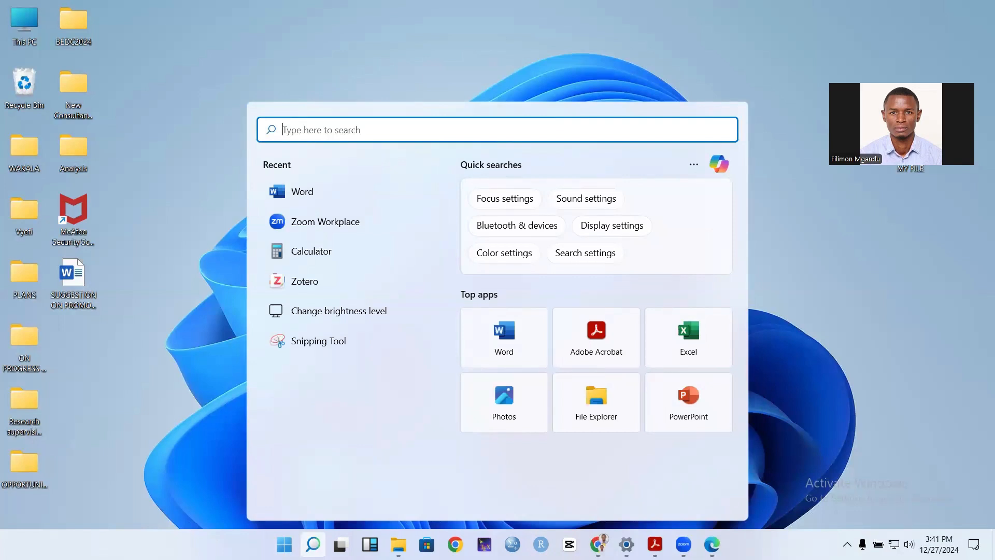
text(word)
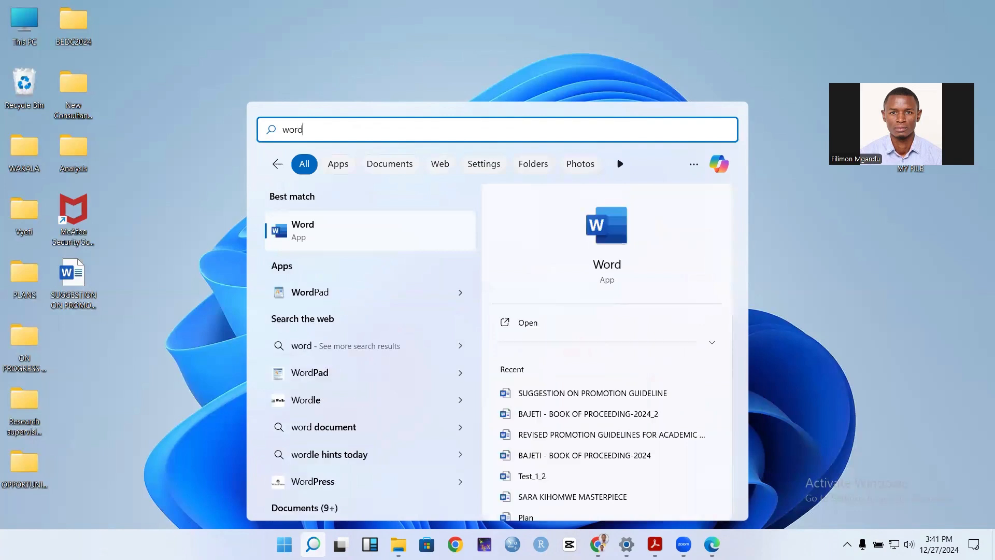
click(609, 234)
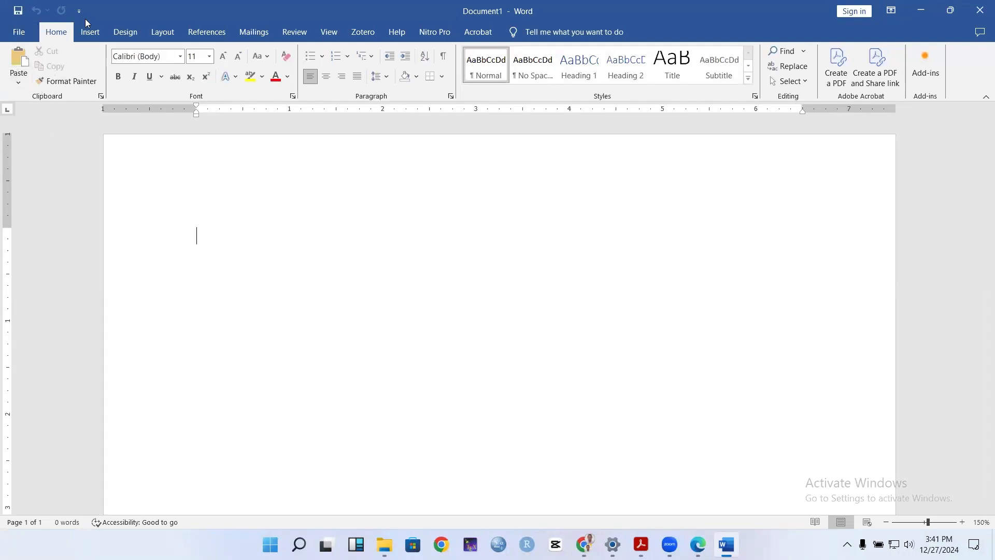
Review the available file, insertion, design, layout, references and mailings commands for the blank document.
click(18, 34)
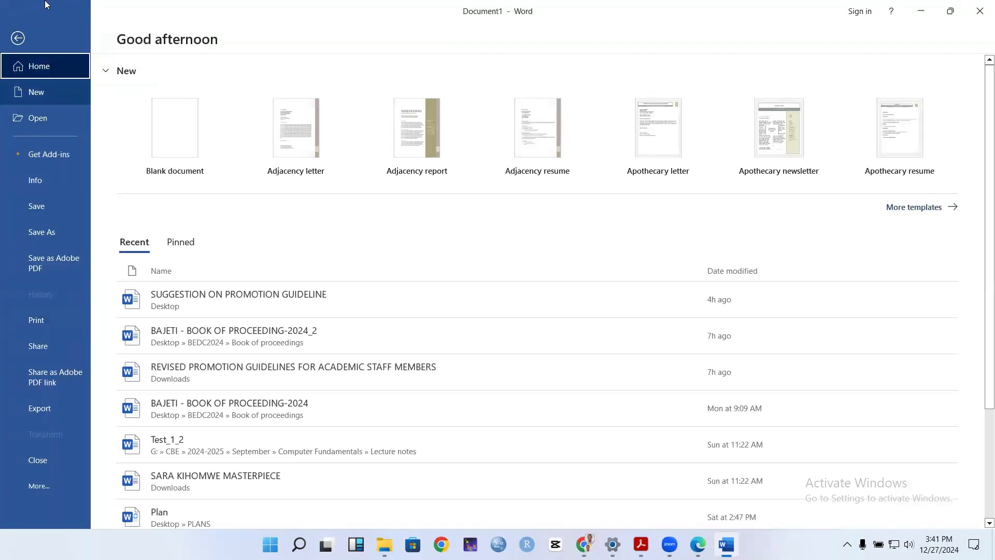
click(18, 38)
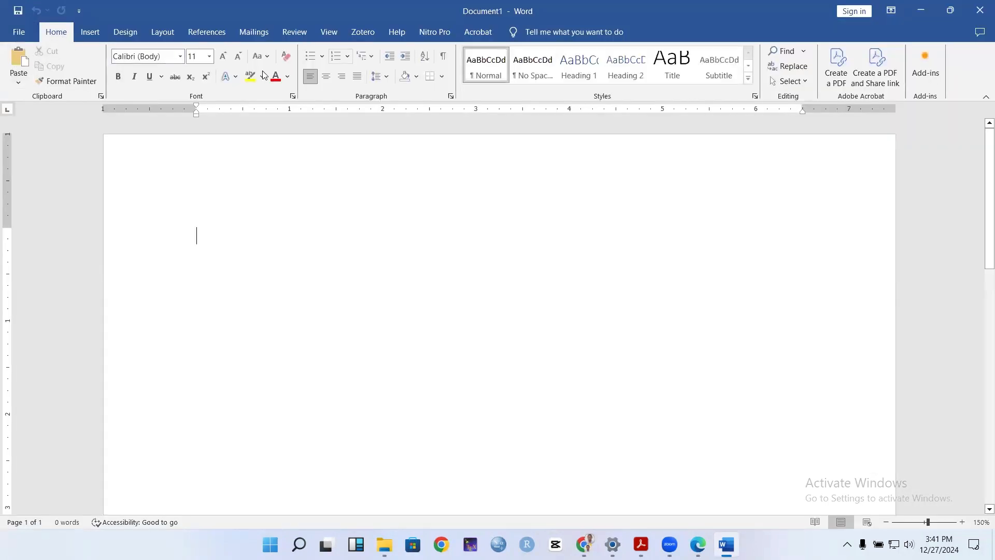
click(90, 33)
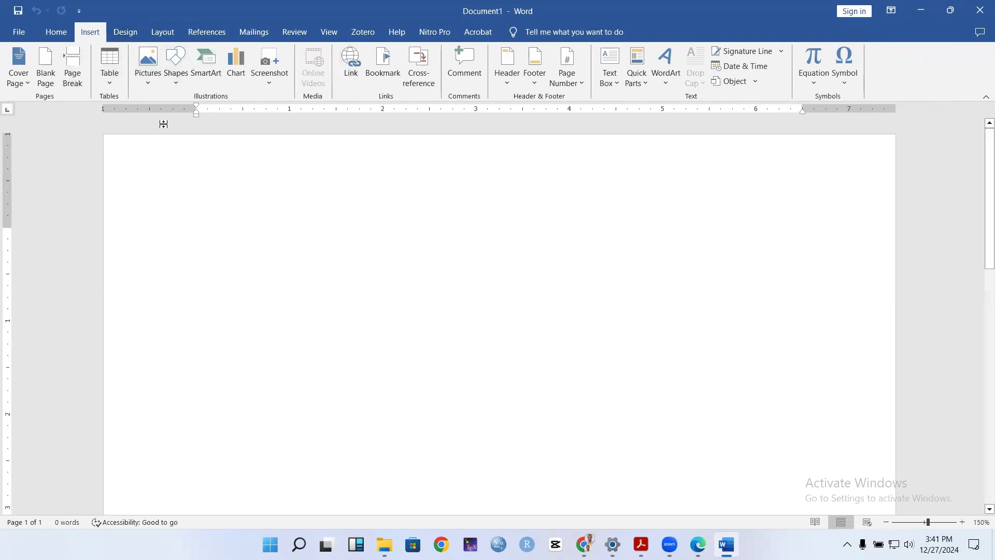
click(126, 35)
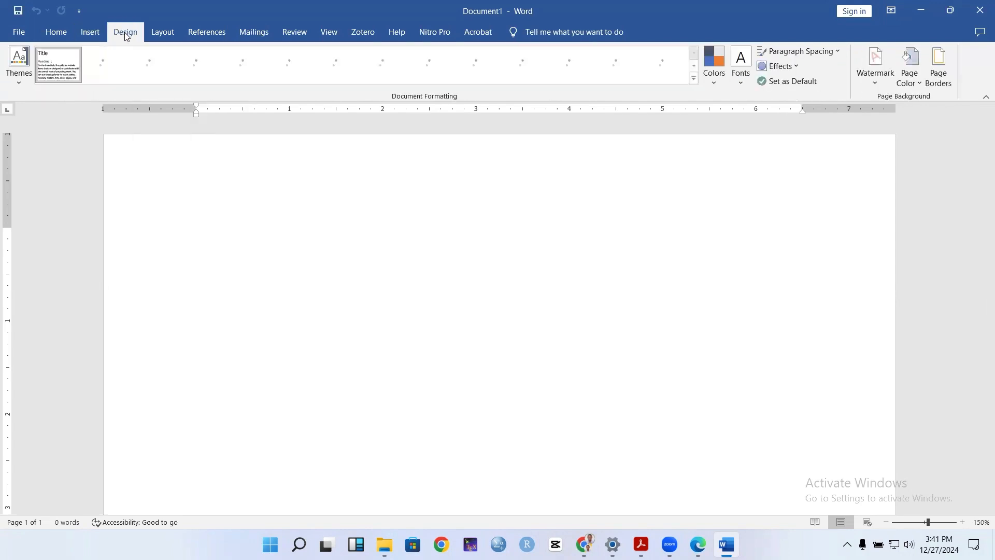
click(169, 35)
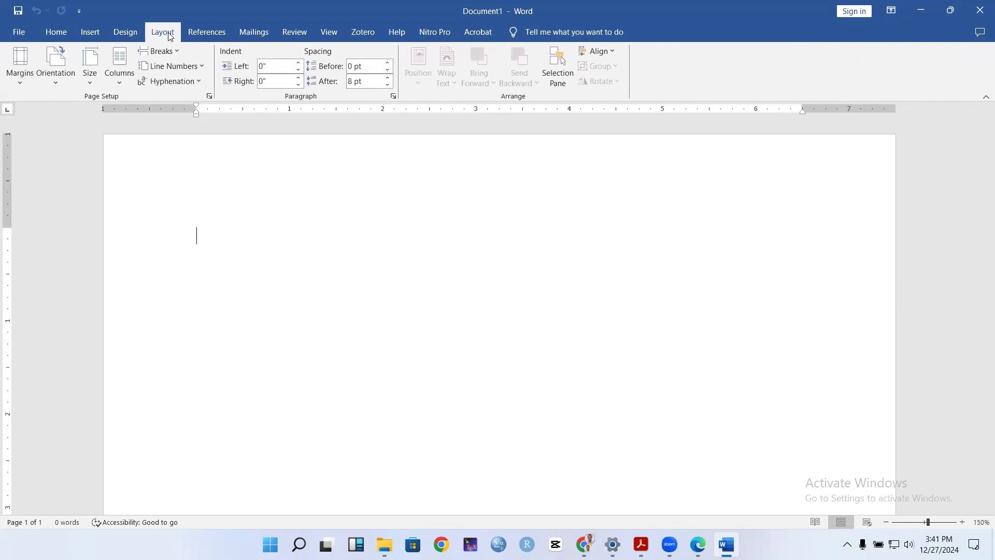
click(205, 33)
click(265, 34)
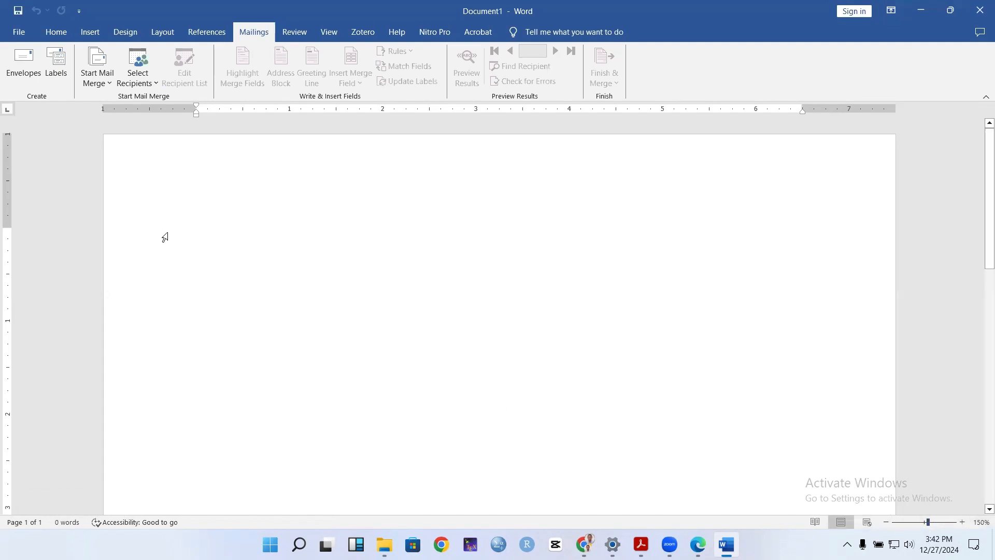
click(55, 34)
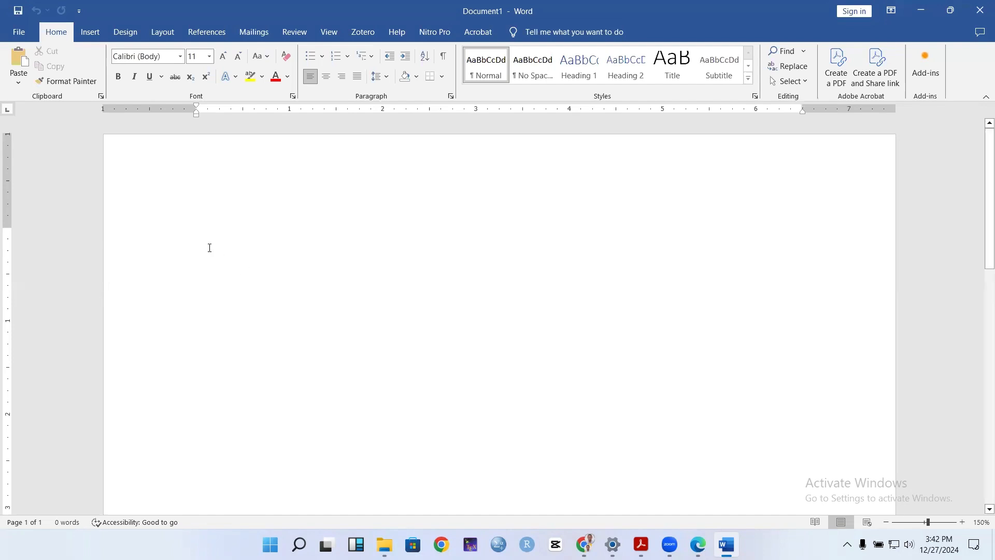
Start a Save As for the document and choose the MY FILE folder on the Desktop as its location.
click(17, 32)
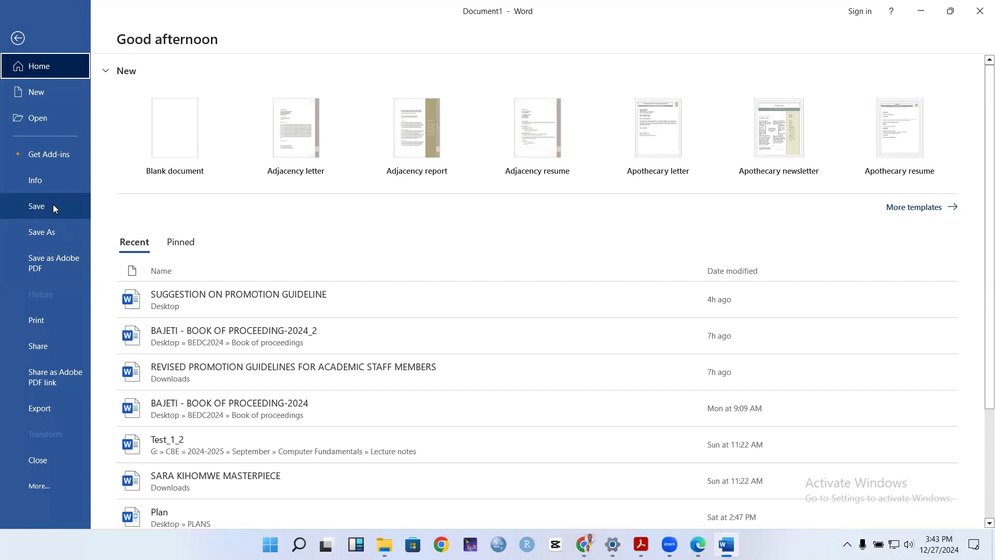
click(51, 233)
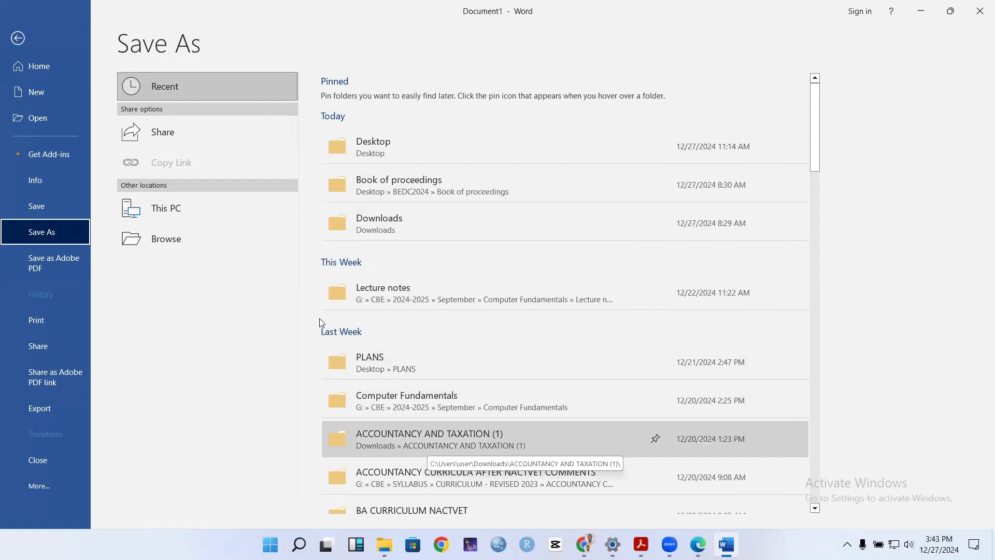
click(176, 216)
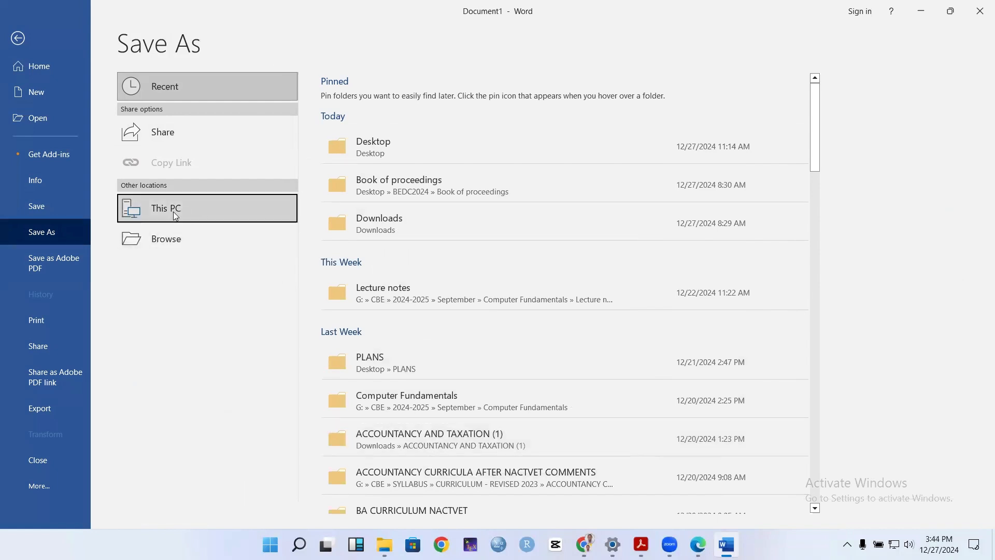
click(193, 237)
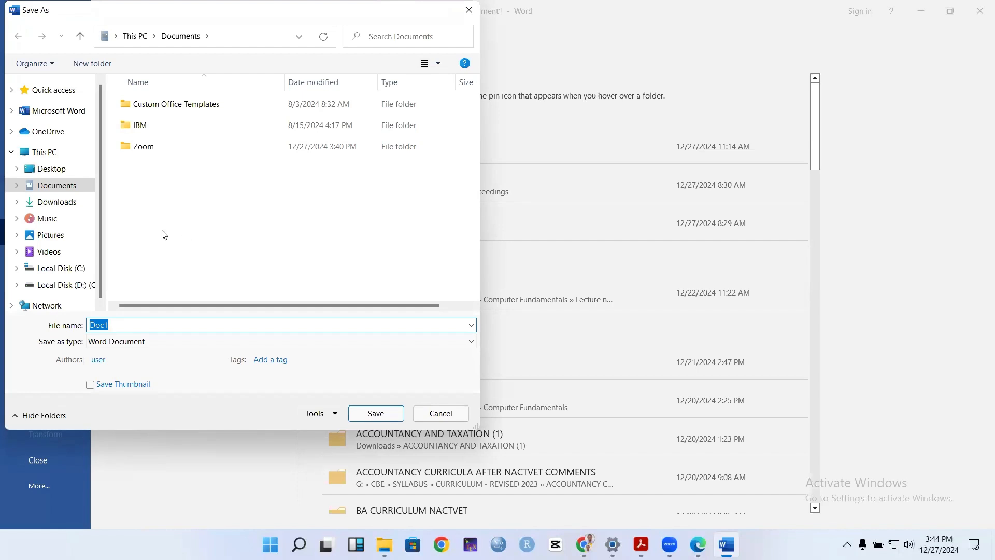
click(56, 171)
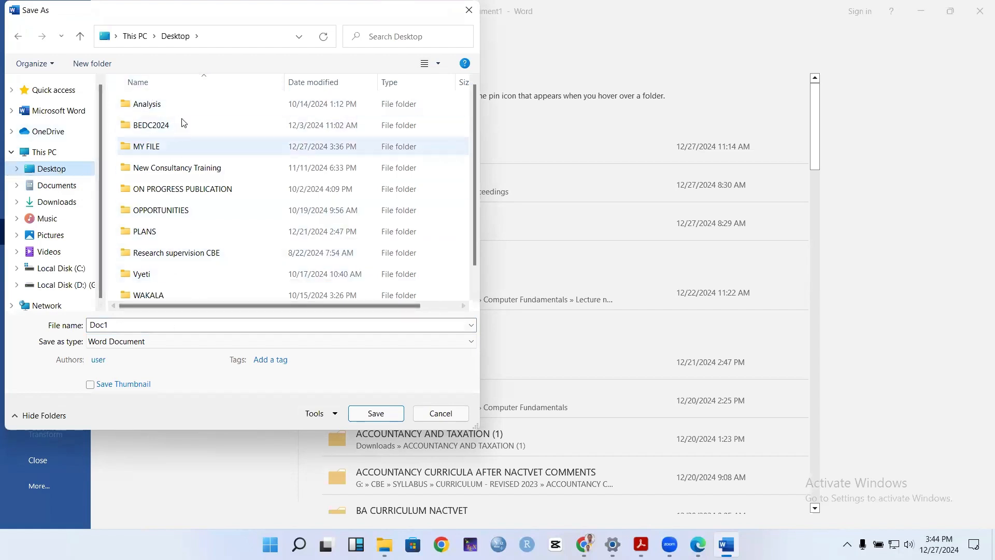
click(156, 147)
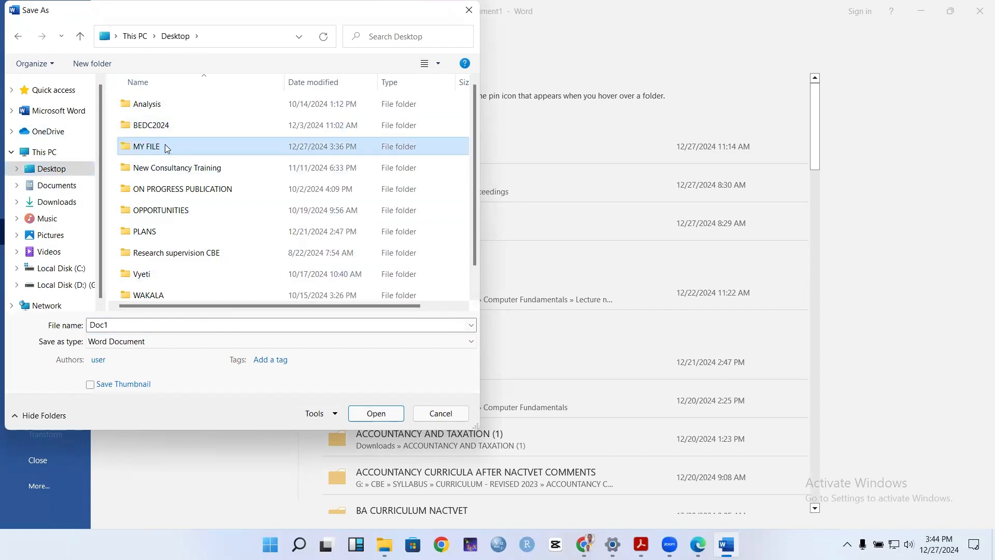
double_click(165, 145)
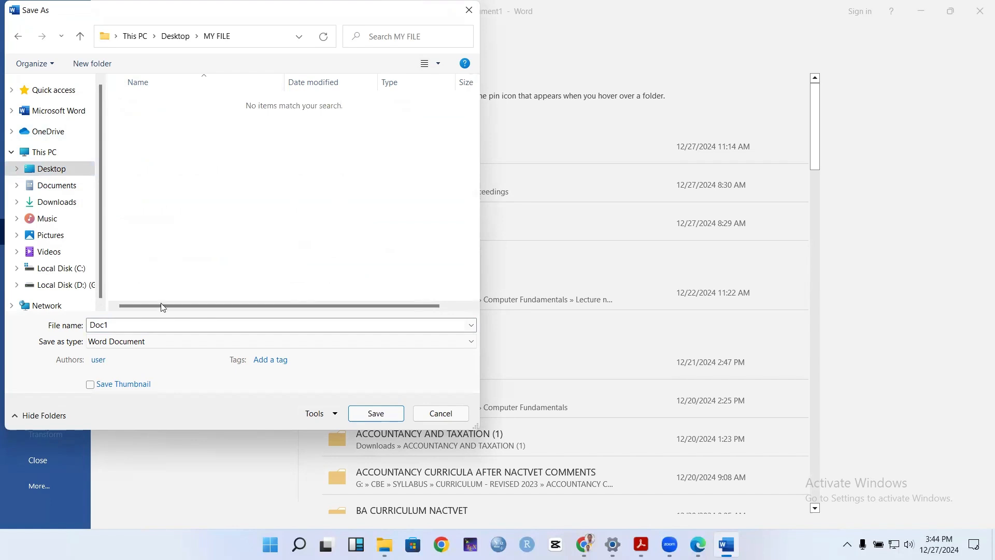
Name the file "My trial" and save it as a Word Document.
double_click(137, 323)
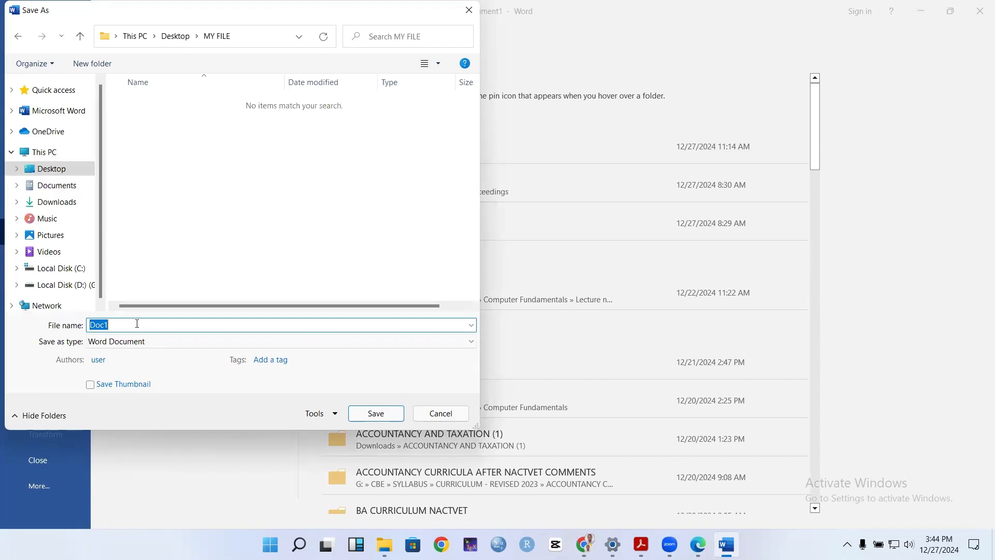
text(My trila)
key(BackSpace)
text(al)
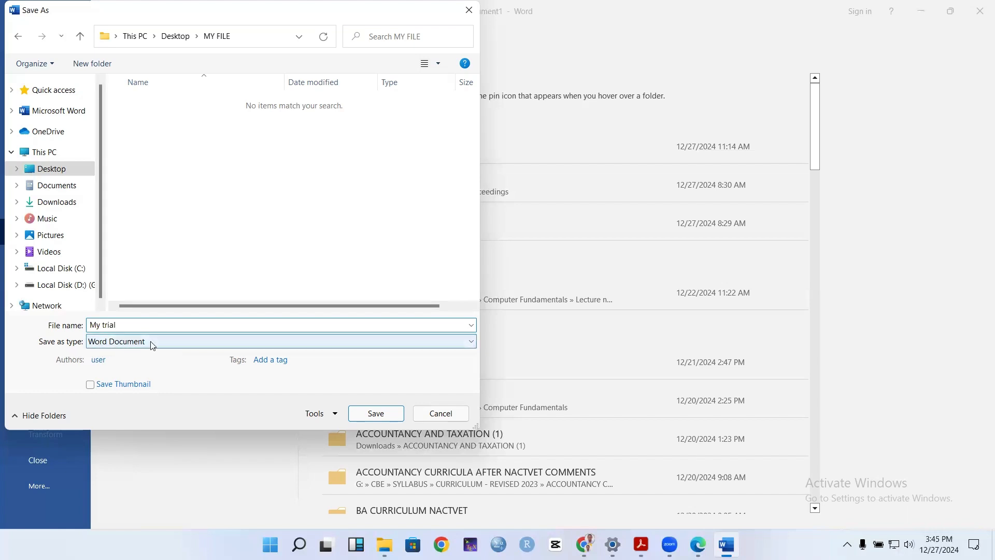
click(377, 413)
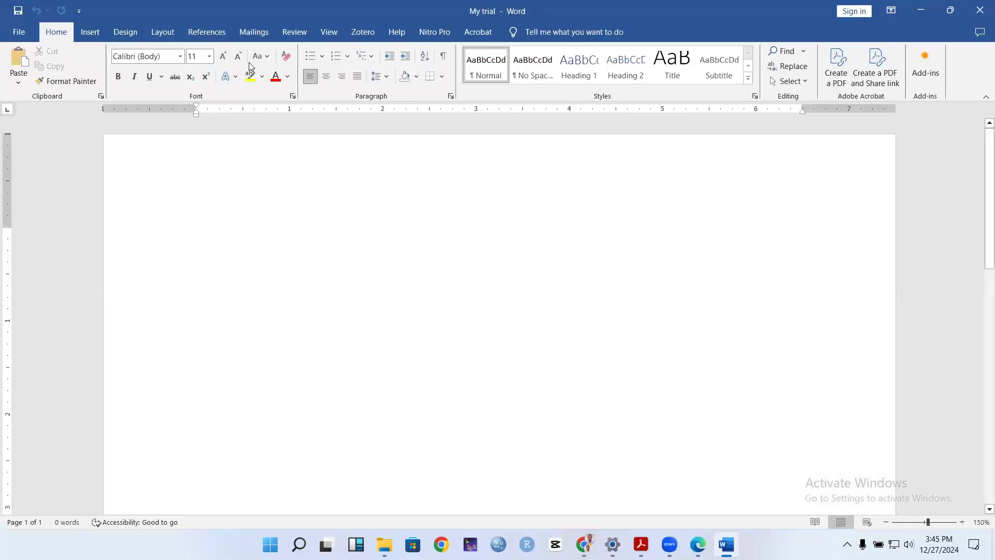
double_click(307, 19)
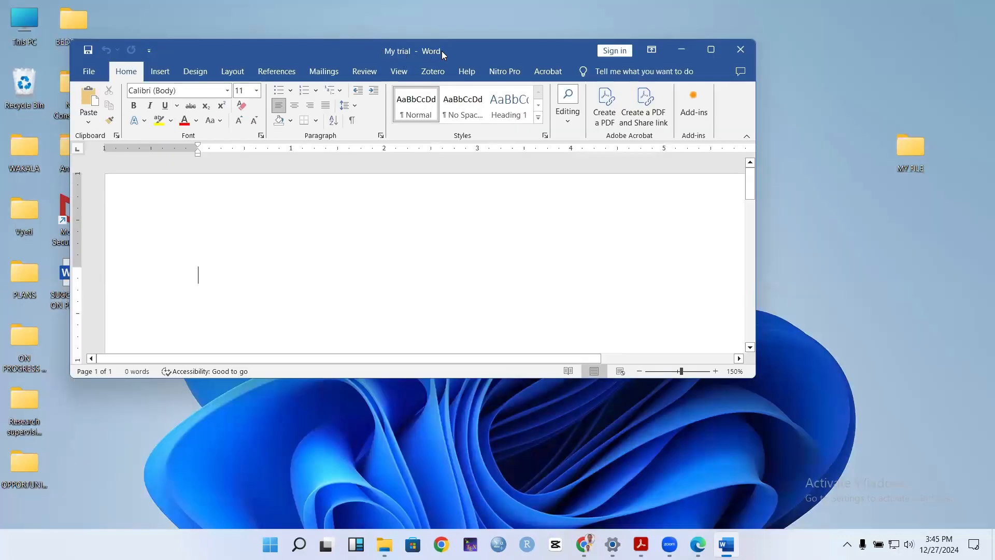
click(718, 48)
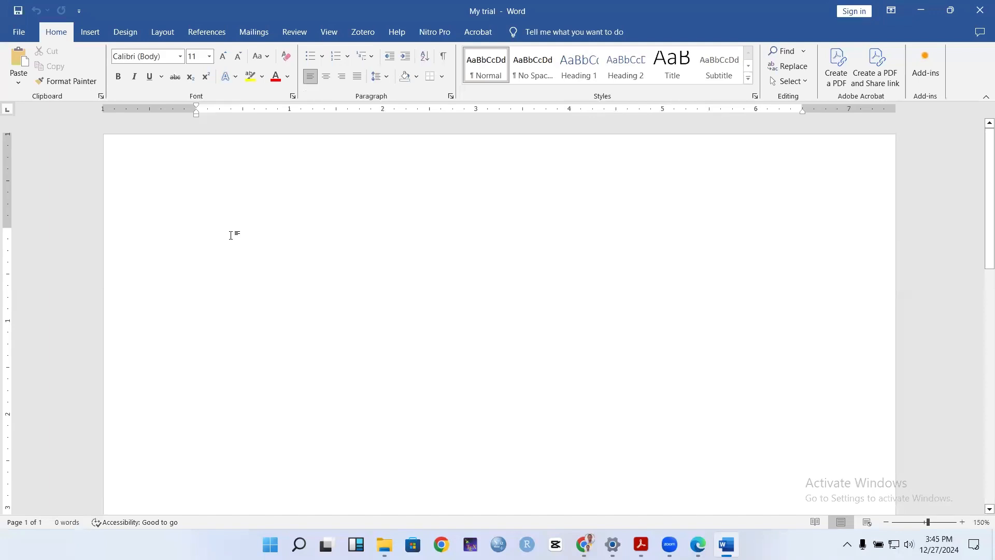
Write the line "Introduction" and, in a new paragraph below it, "This is my first document in MS word.".
text(Int)
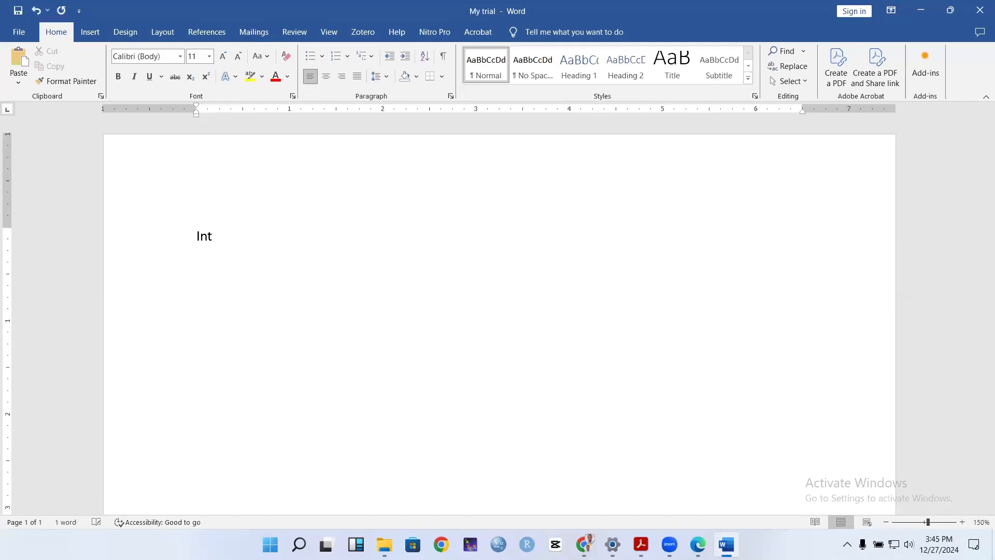
text(roduction)
key(Return)
text(M)
key(BackSpace)
text(This is )
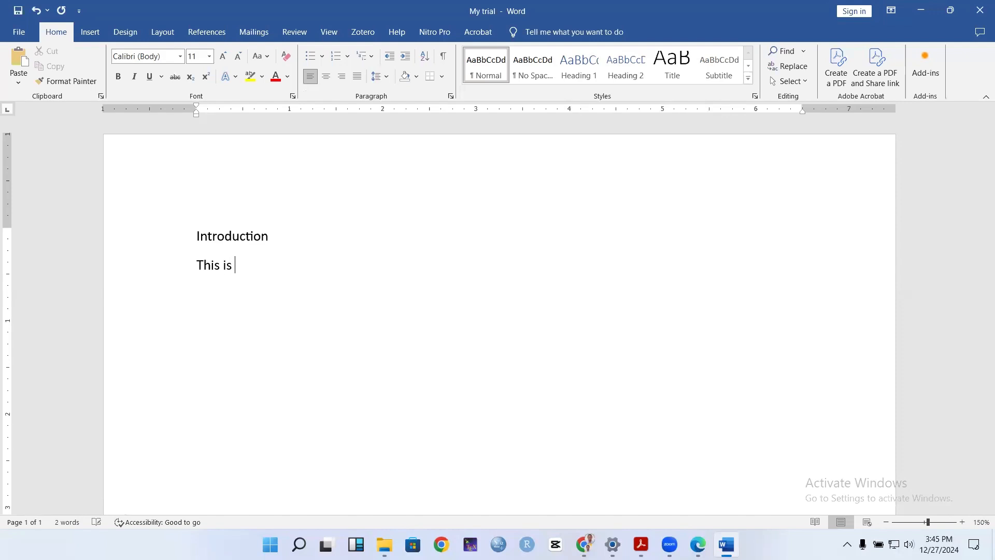
text(my first docume)
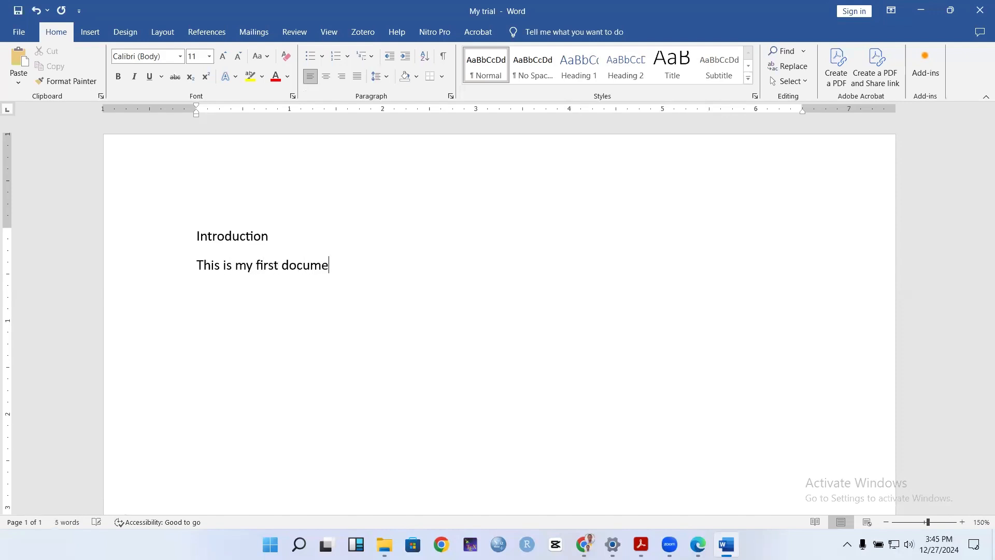
text(nt in MS word. )
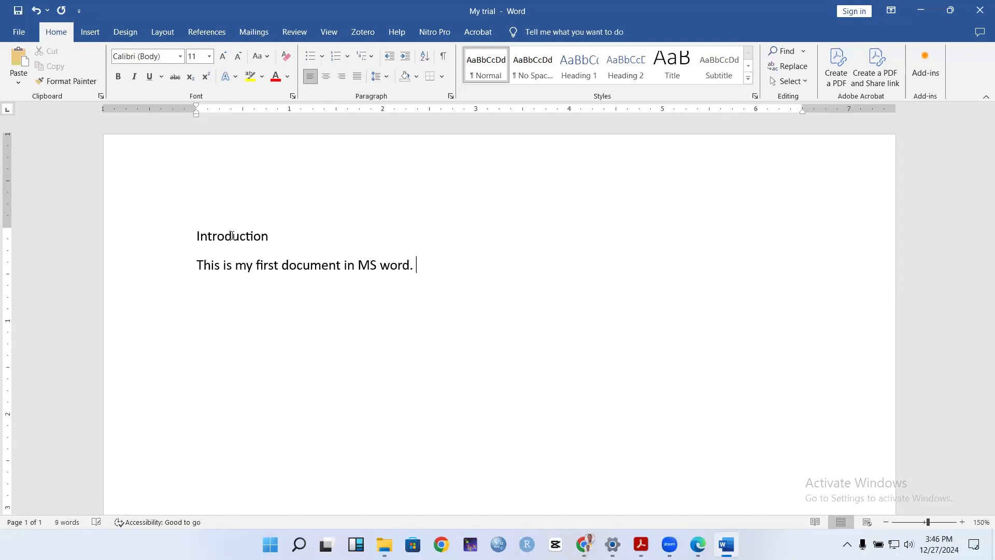
Continue the second paragraph with the sentence "I am so excited to wrtite my first document.".
text(I am SO)
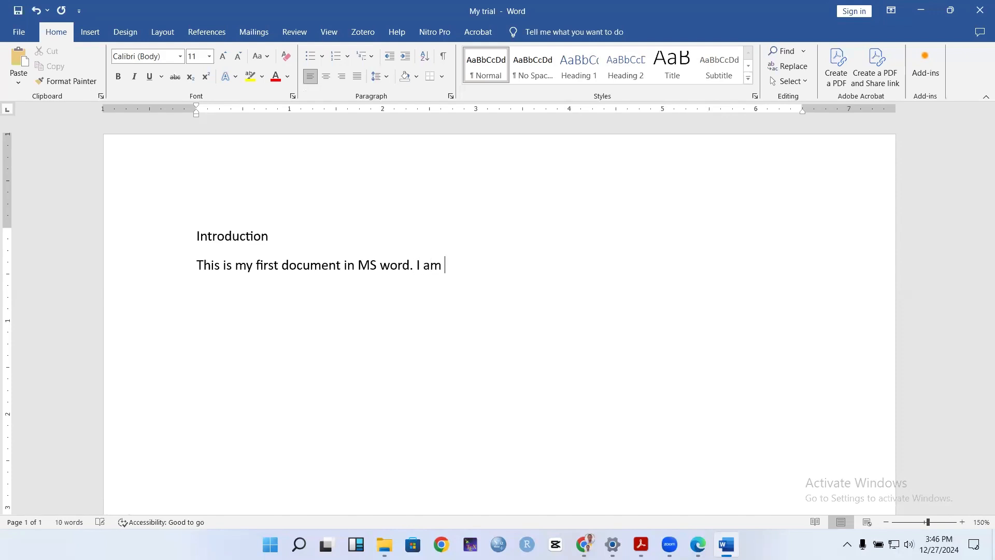
key(BackSpace)
key(BackSpace)
text(so excited to wrtite)
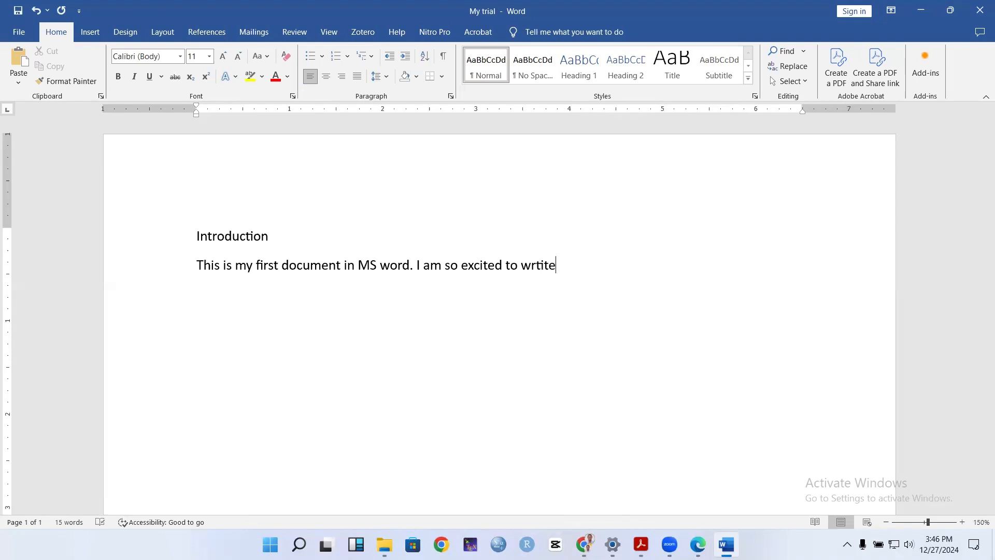
text( my first docum)
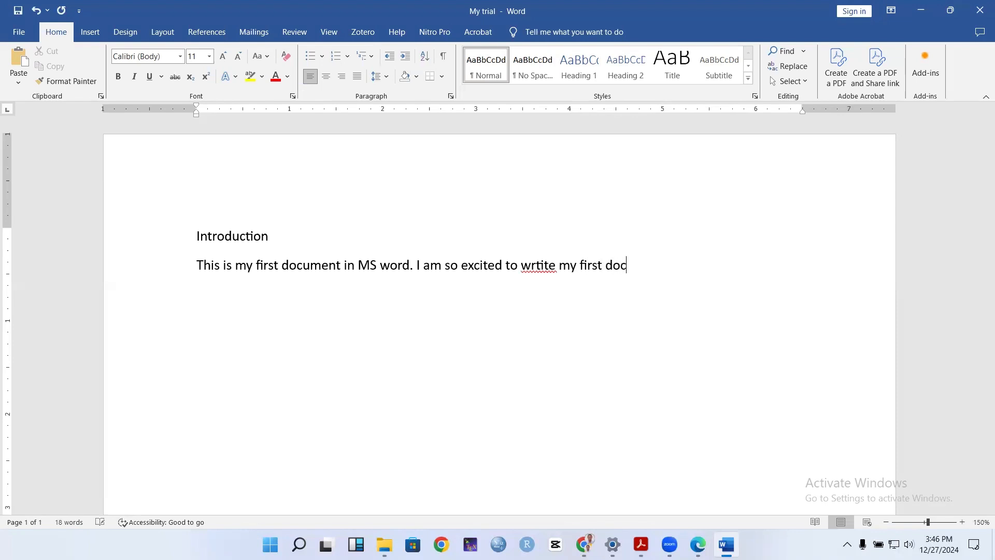
text(ent.)
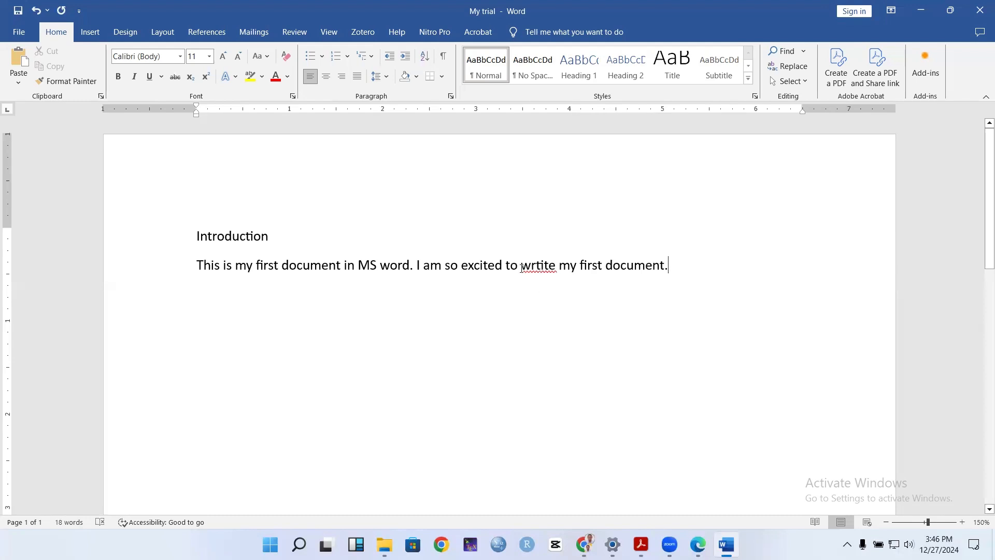
Correct the misspelled word "wrtite" in the second paragraph with the suggested spelling "write".
drag(522, 266, 556, 272)
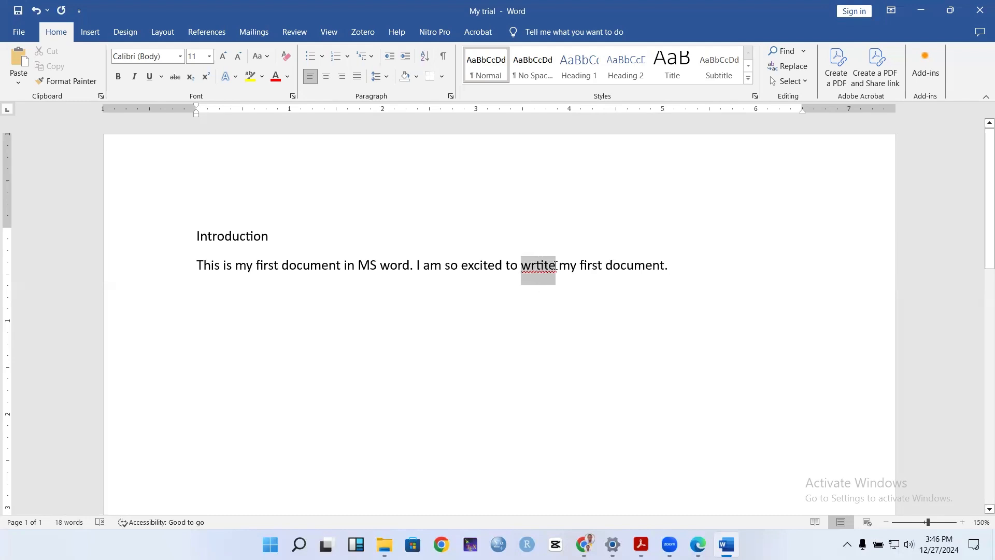
click(563, 285)
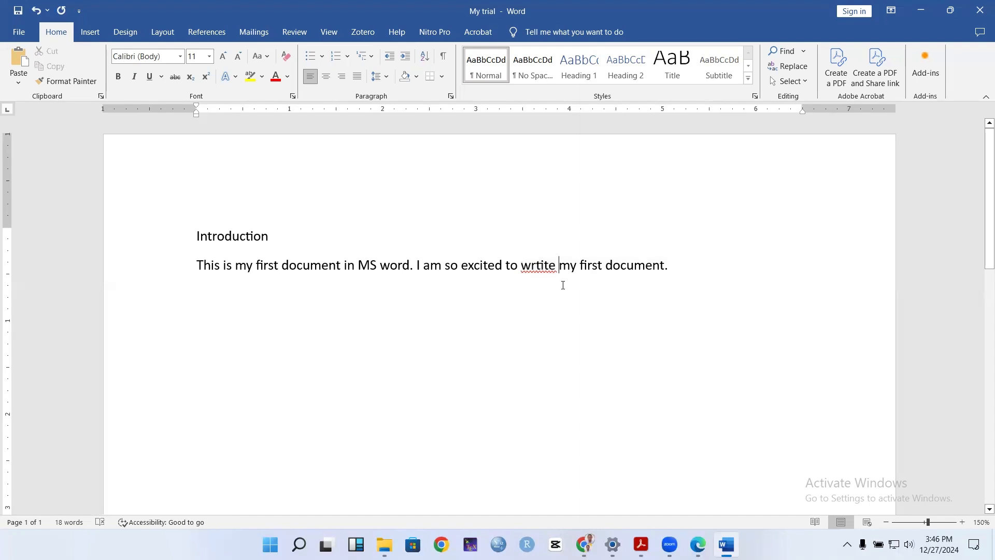
right_click(537, 264)
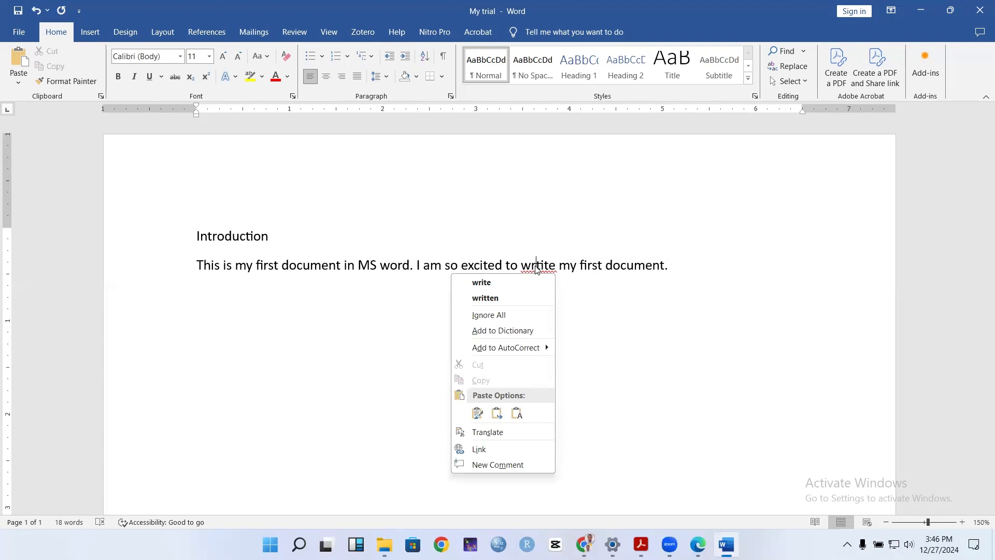
click(512, 283)
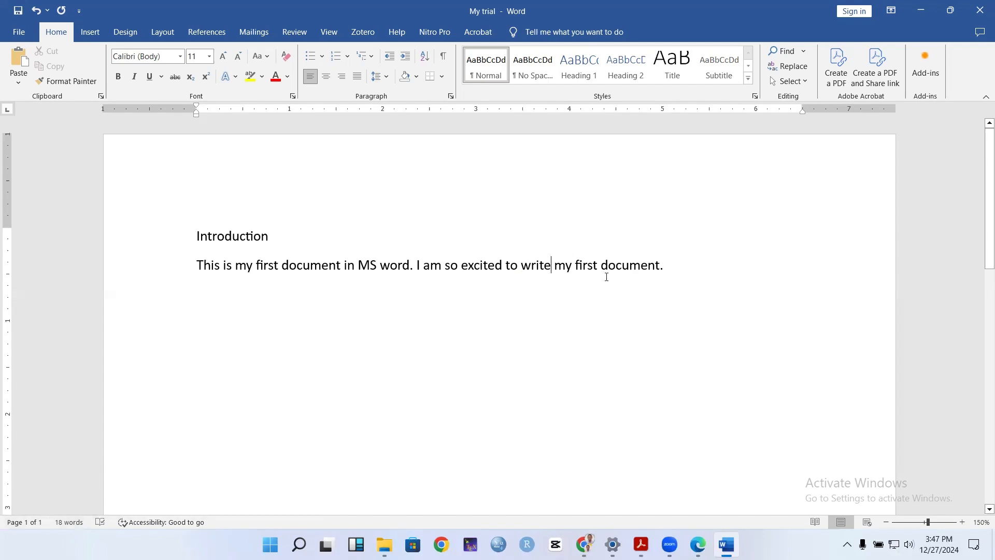
Check the document's word count statistics, including textboxes, footnotes and endnotes.
click(68, 522)
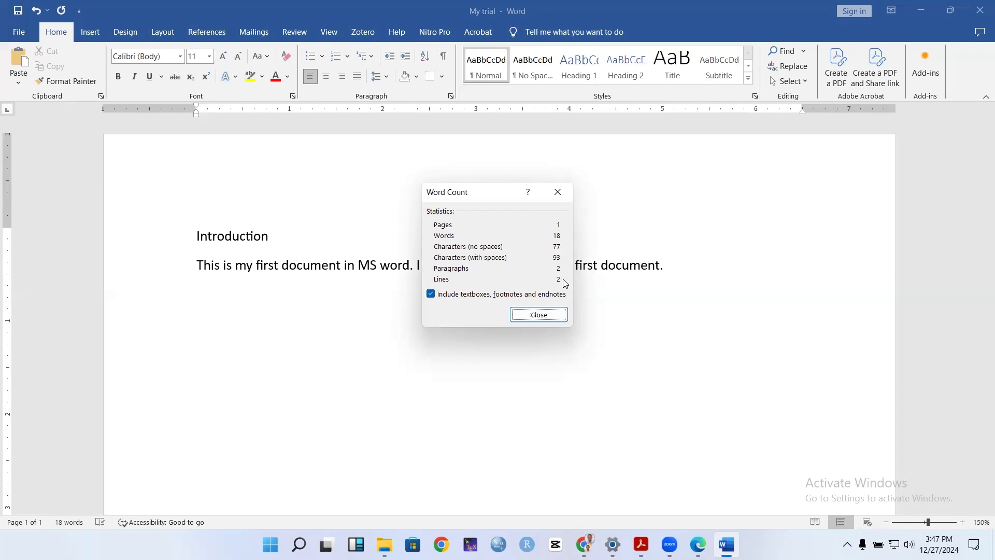
click(547, 320)
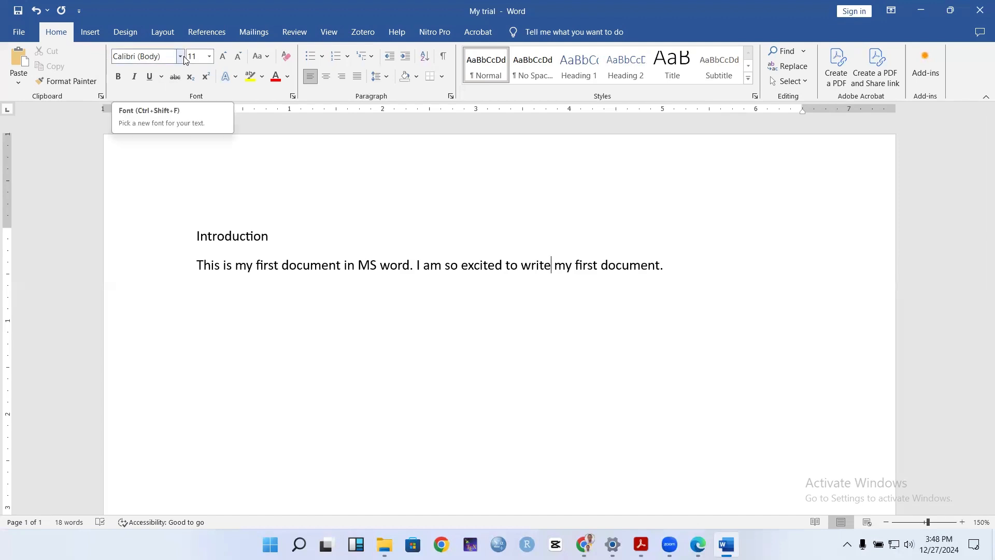
Change the font of the heading and the paragraph below it to Times New Roman.
click(250, 236)
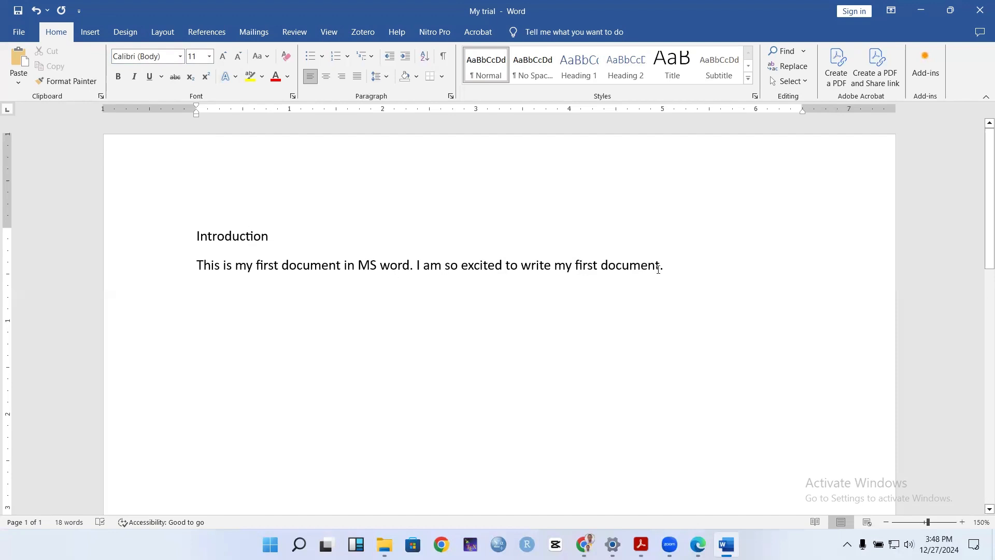
drag(673, 264, 178, 220)
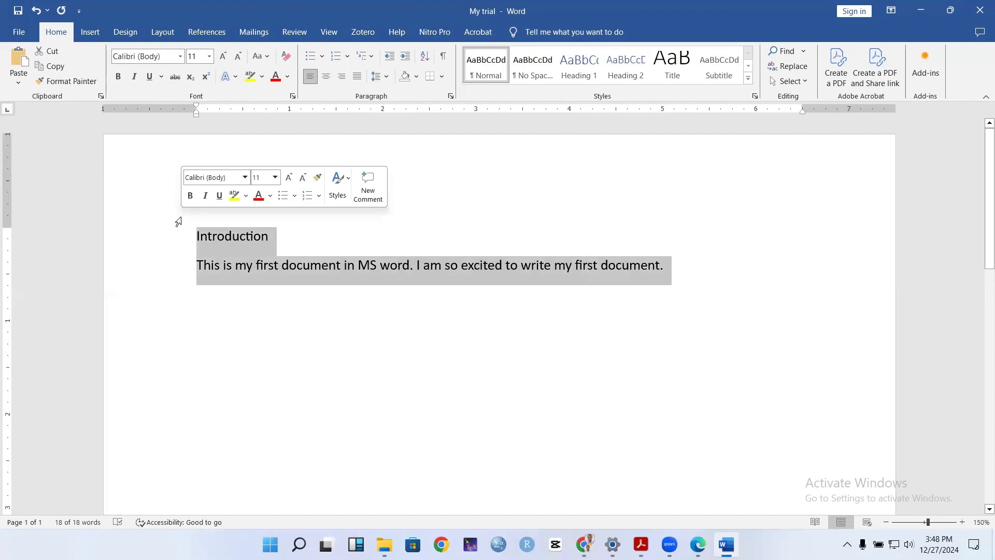
click(183, 59)
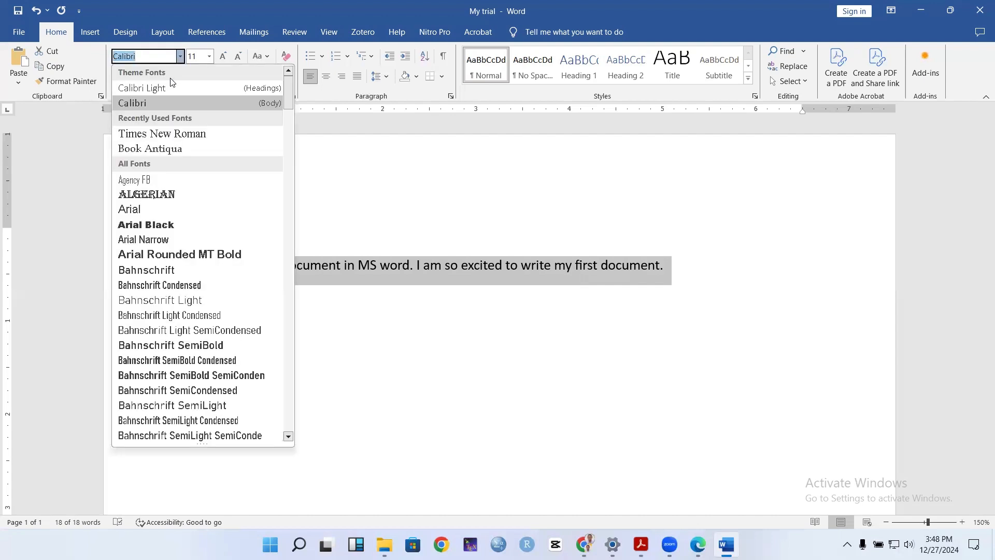
click(178, 133)
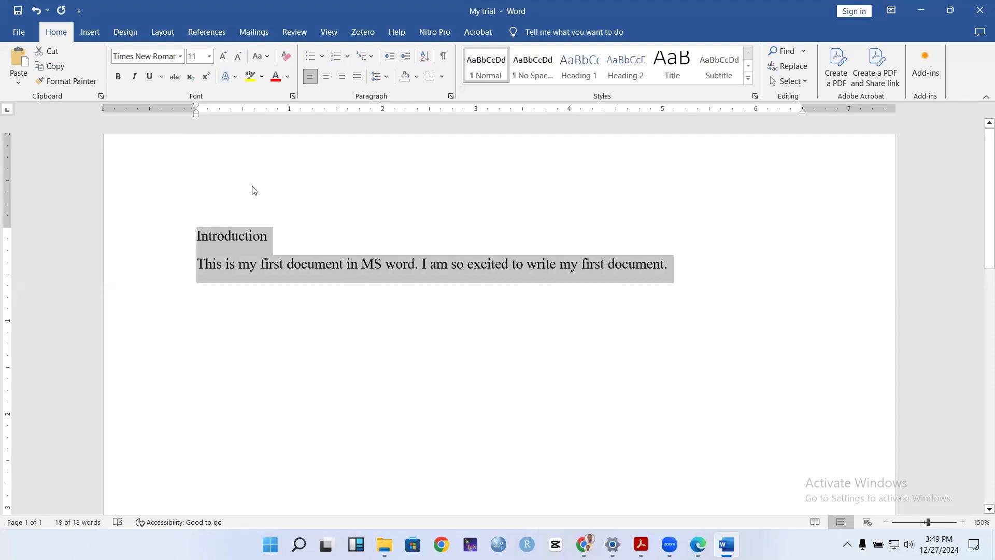
click(281, 242)
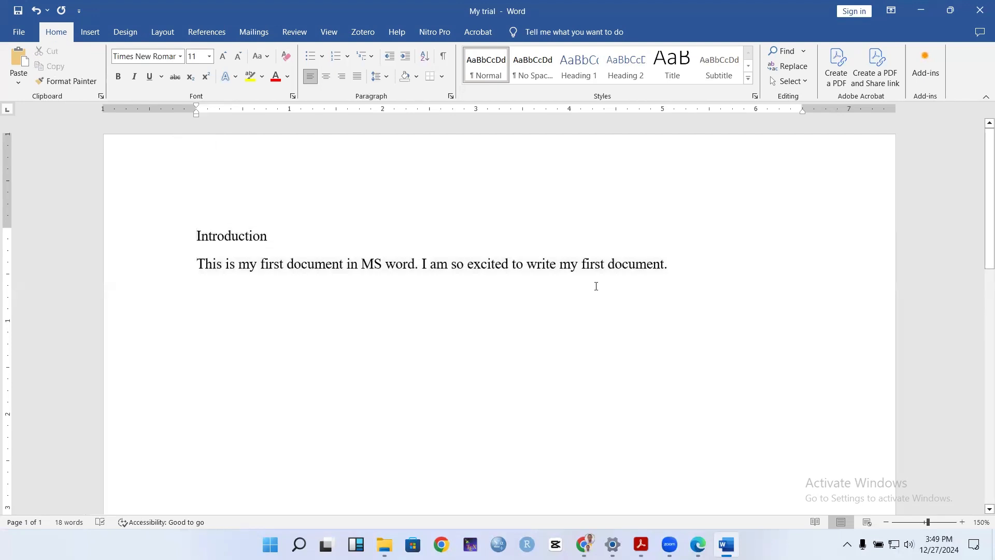
Set the font size of both the heading and the paragraph to 14.
drag(671, 263, 150, 242)
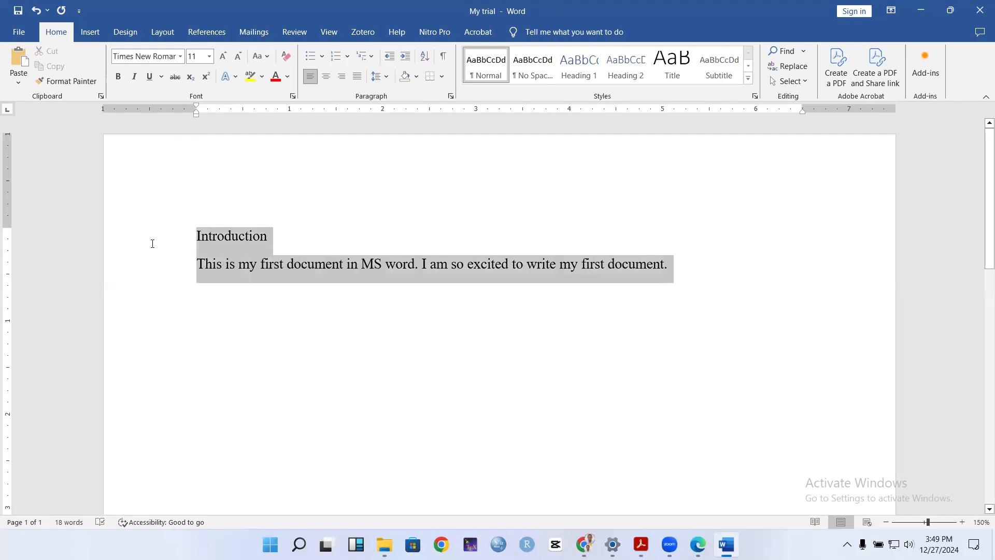
click(210, 58)
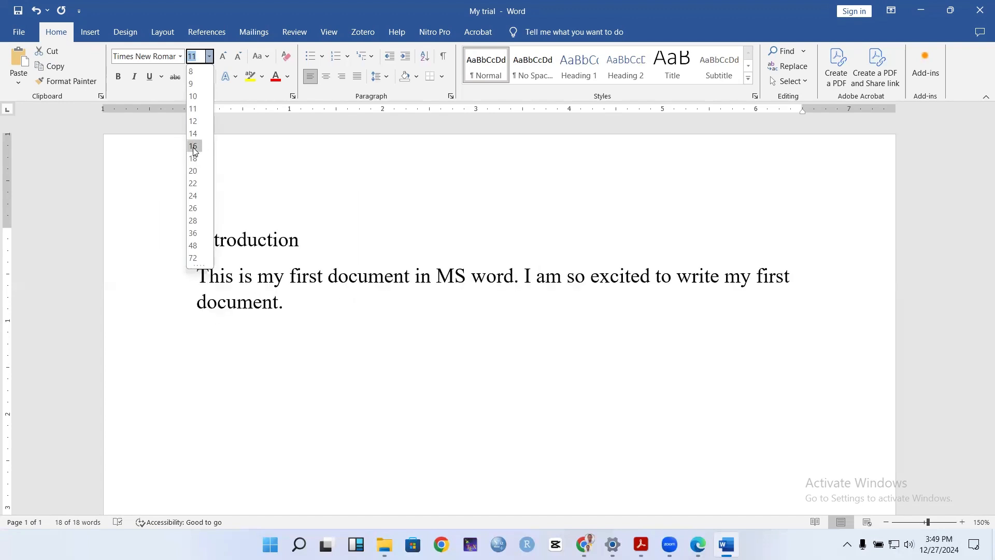
click(210, 56)
click(211, 56)
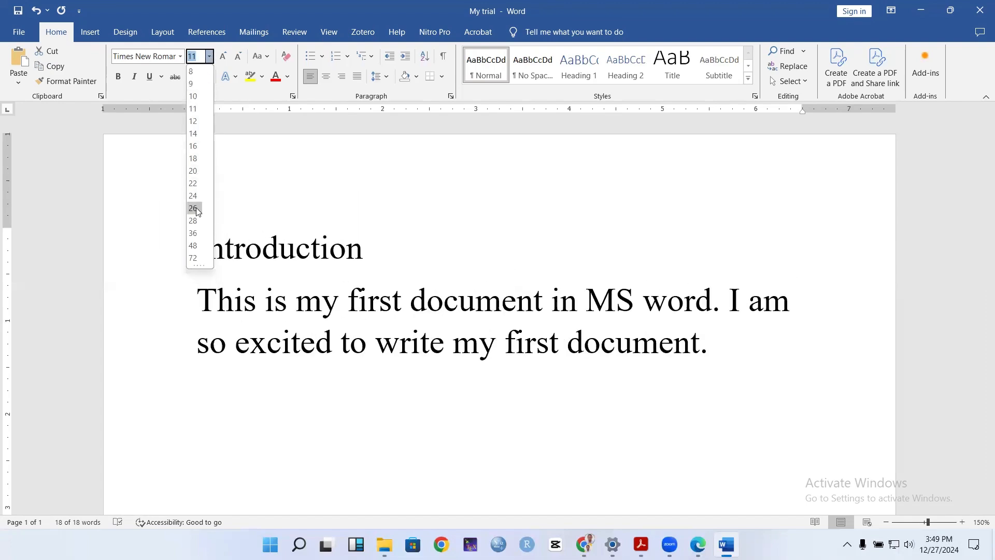
click(197, 134)
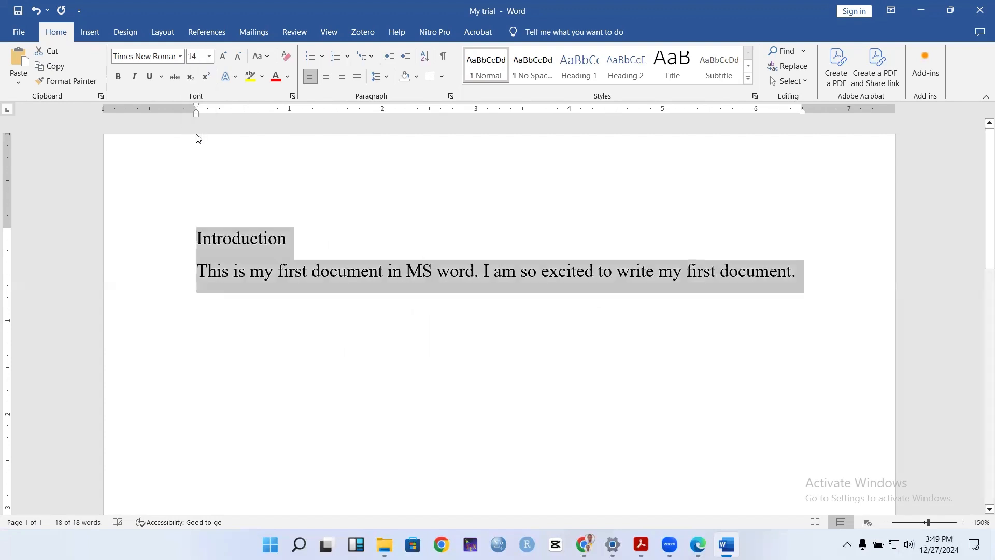
click(370, 300)
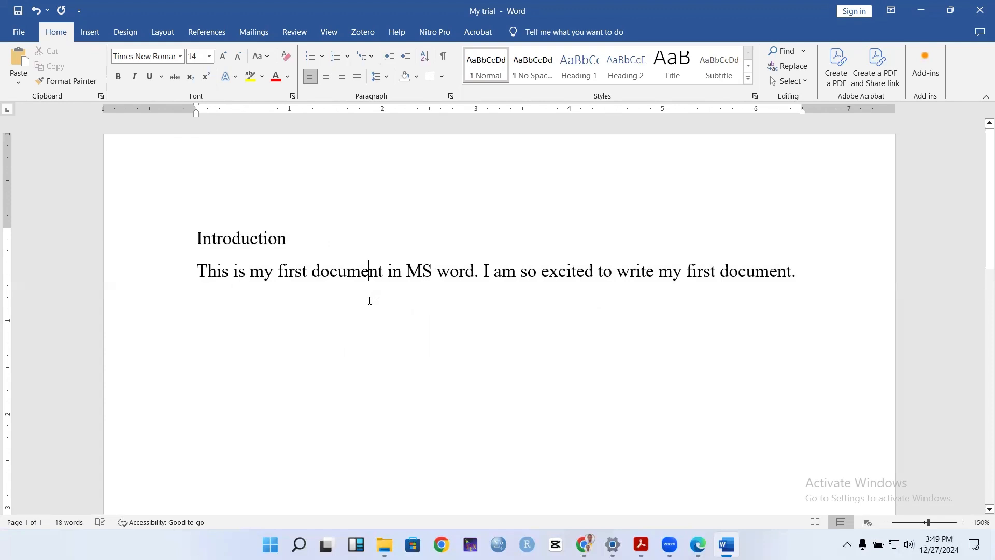
Make the heading "Introduction" bold.
click(237, 244)
drag(297, 240, 194, 242)
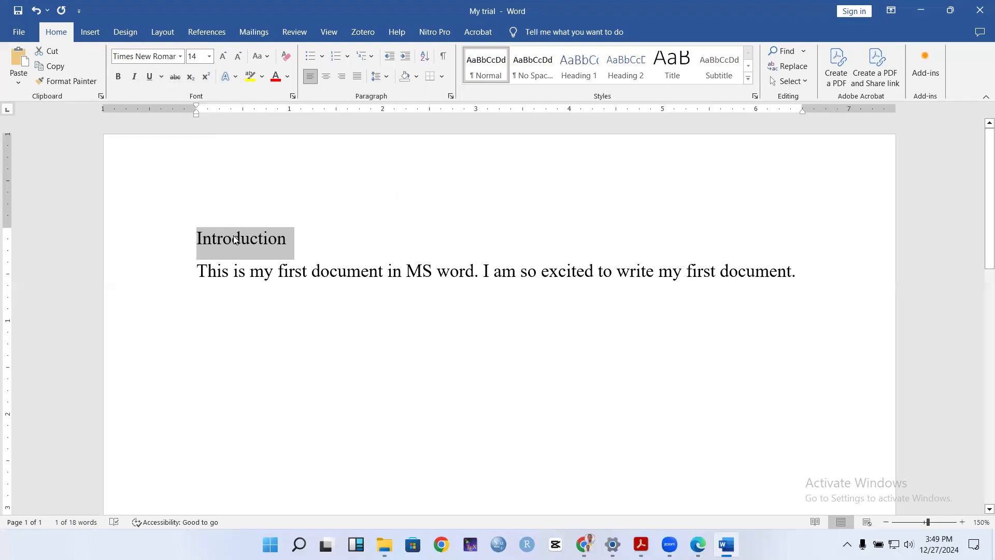
click(119, 78)
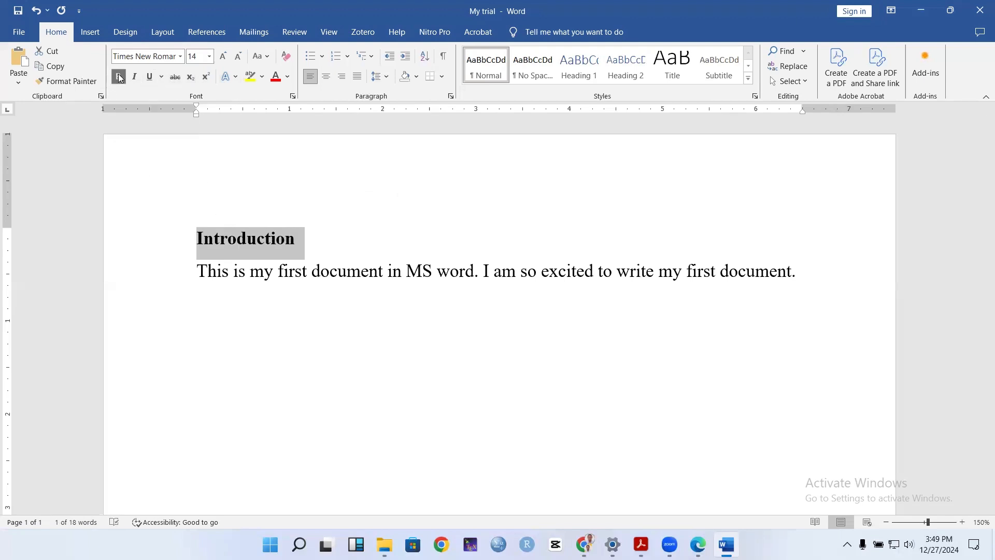
click(323, 236)
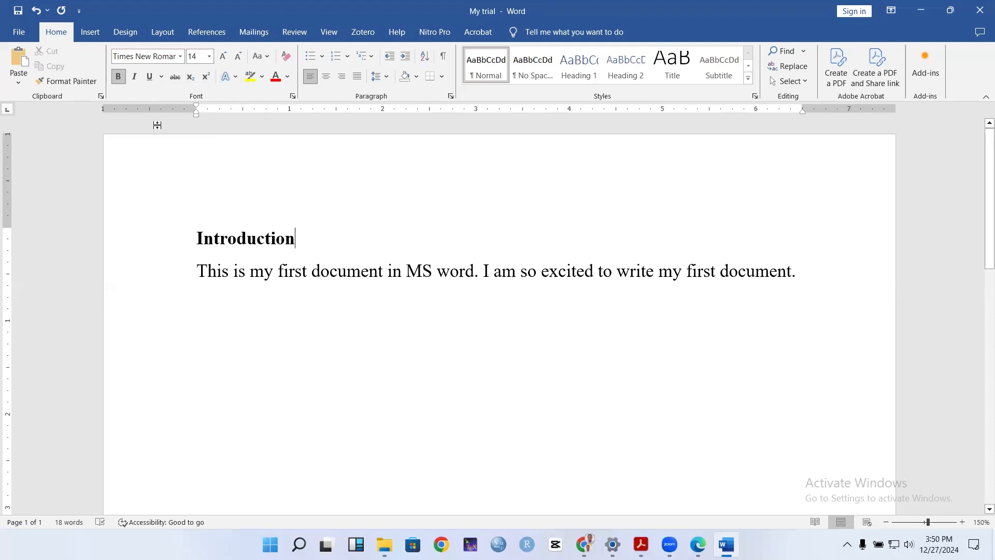
Apply italic and underline formatting to the heading "Introduction".
drag(295, 238, 189, 239)
click(135, 77)
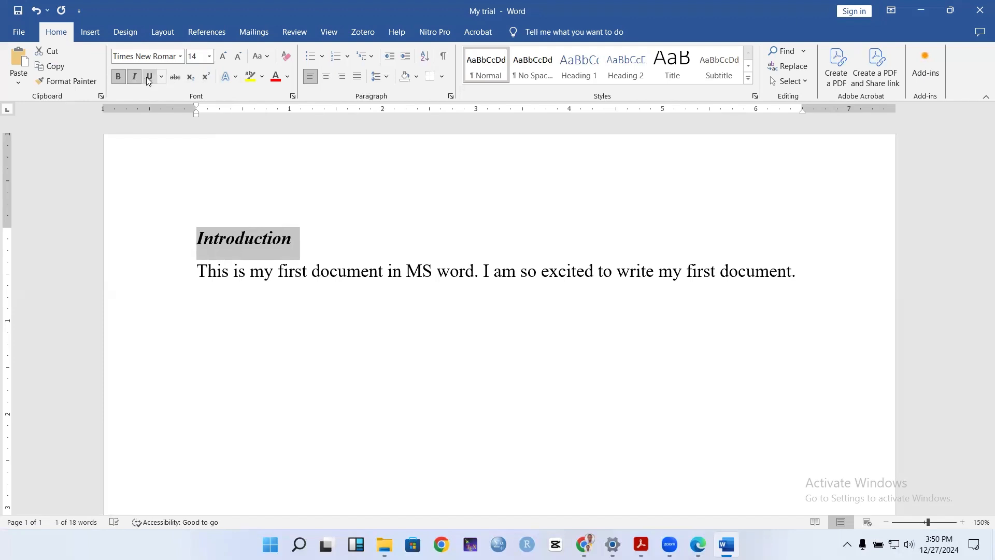
click(149, 76)
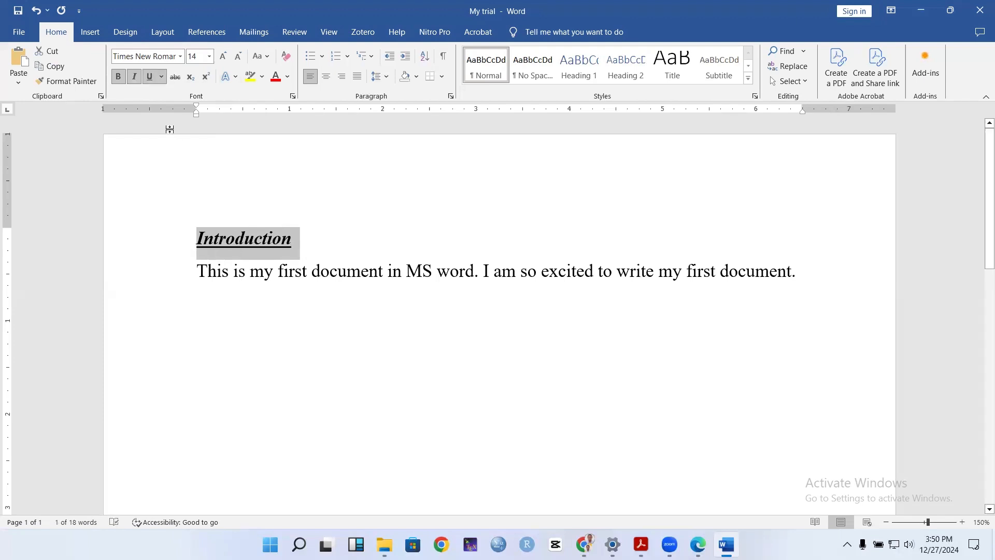
Remove the underline and italic formatting from the heading, keeping it bold.
click(150, 80)
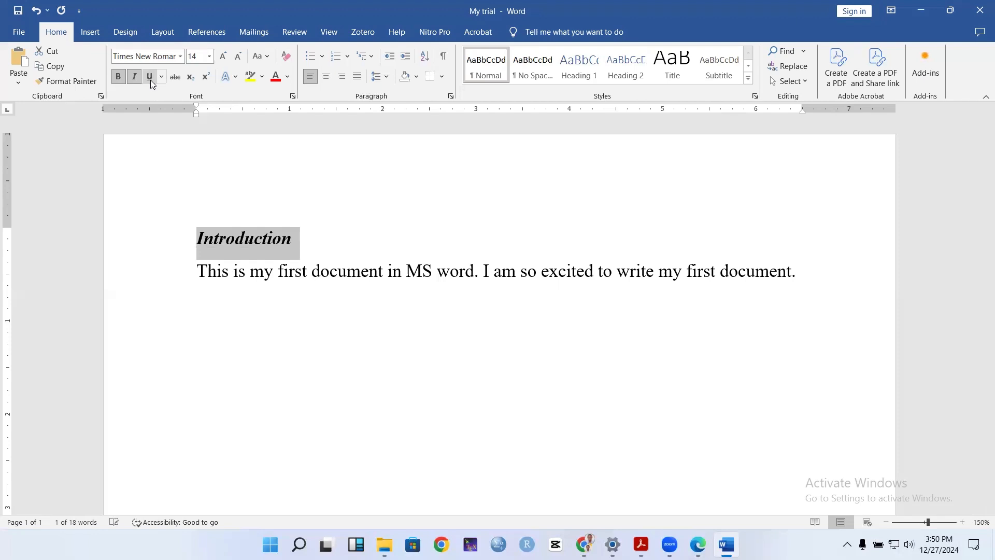
click(133, 79)
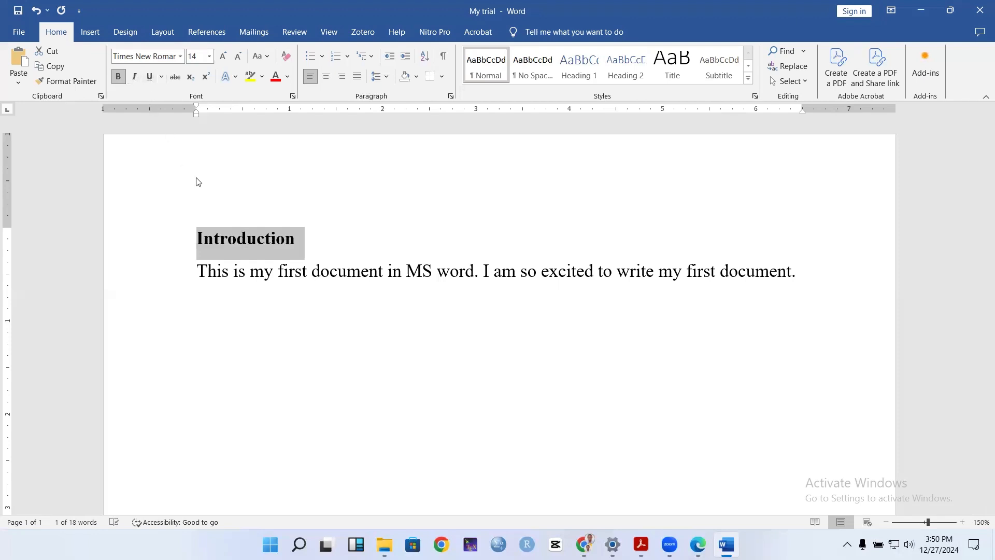
click(314, 238)
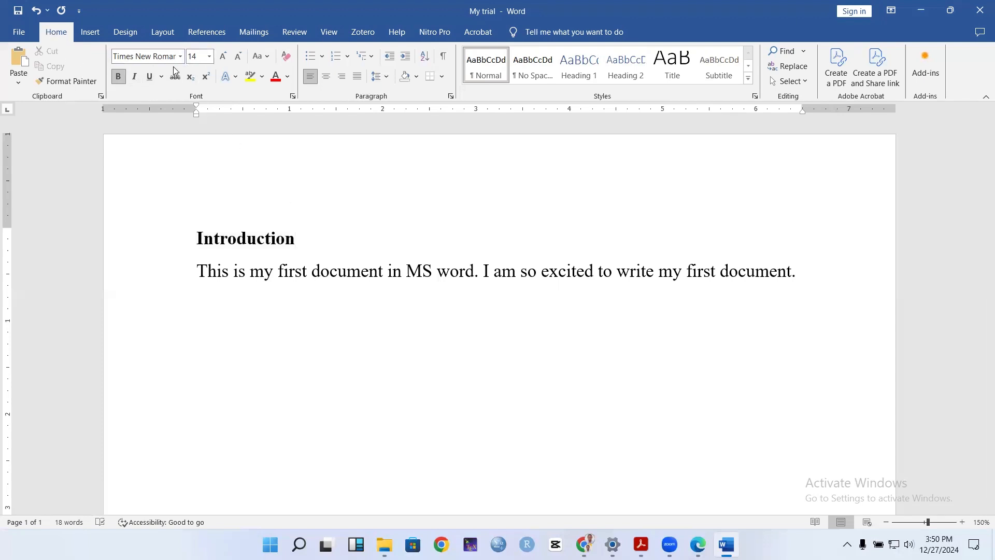
Increase the font size of the heading "Introduction" in increments up to 48.
click(228, 57)
drag(297, 238, 192, 237)
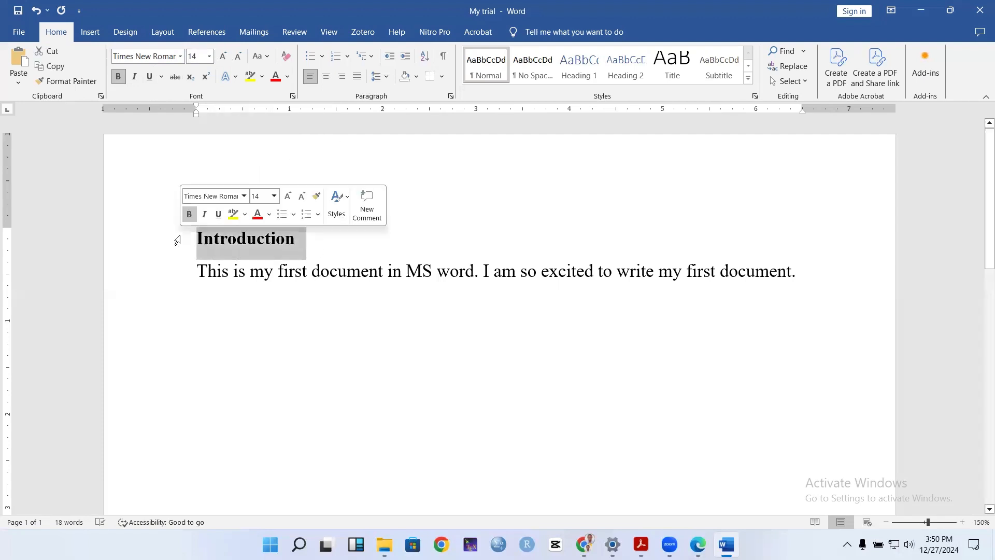
click(225, 60)
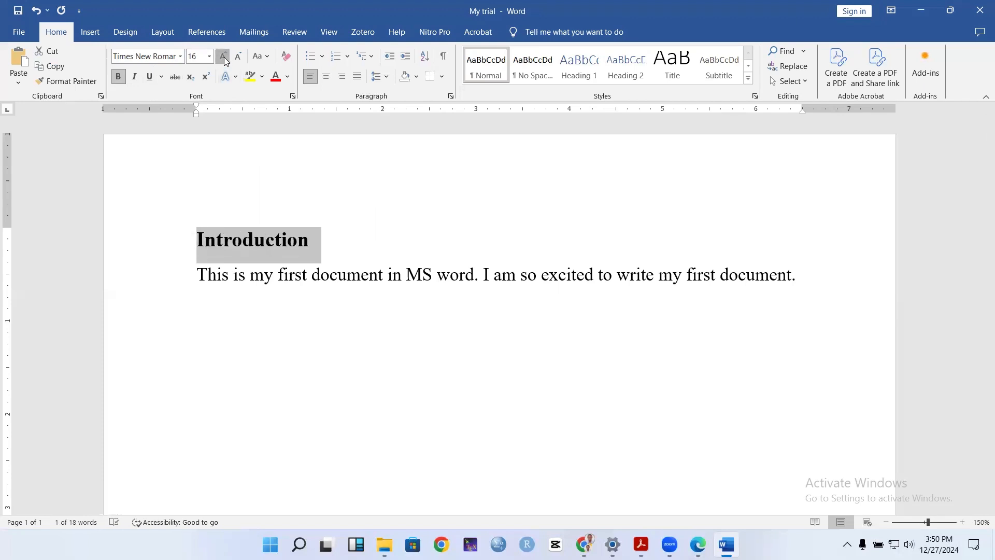
click(225, 60)
click(224, 60)
click(225, 60)
click(225, 60)
click(224, 60)
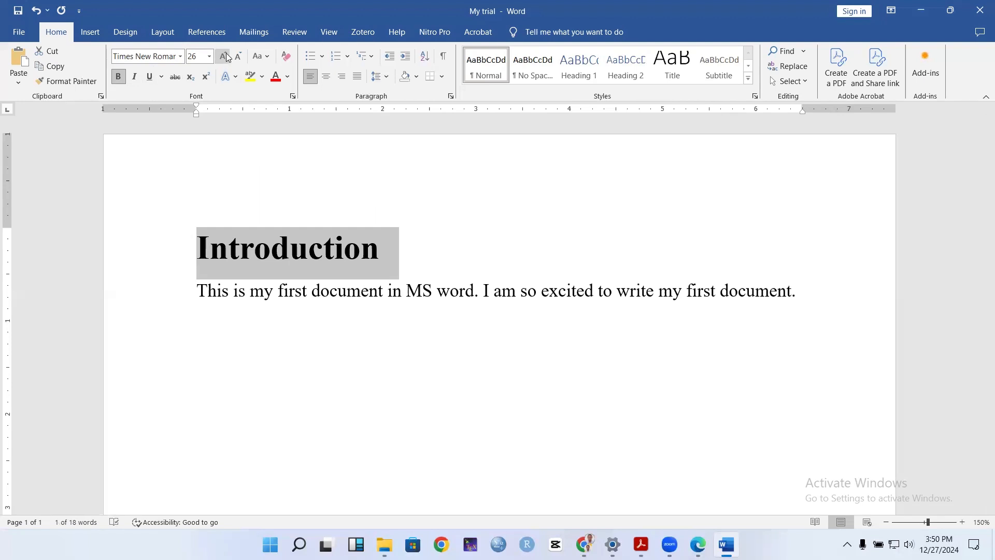
click(226, 59)
click(224, 57)
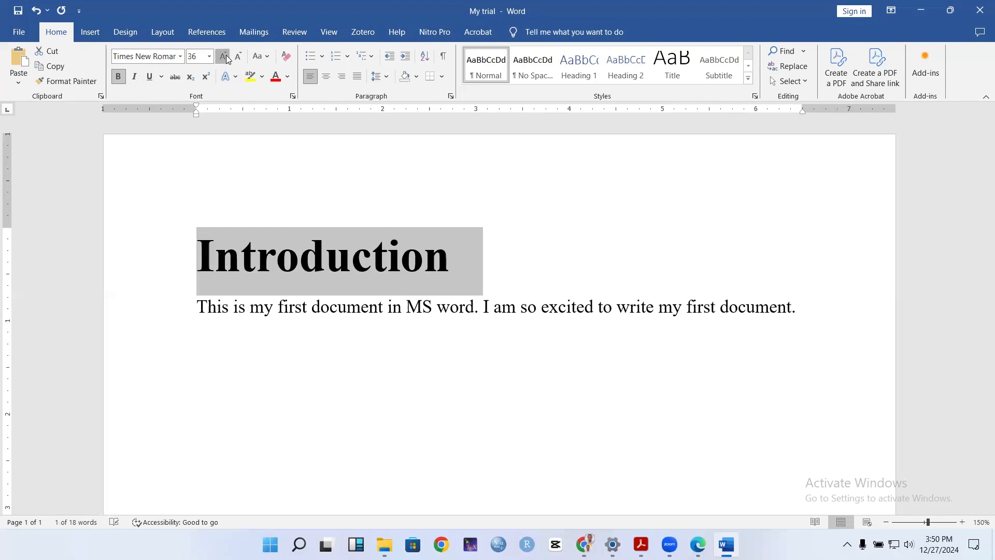
click(224, 57)
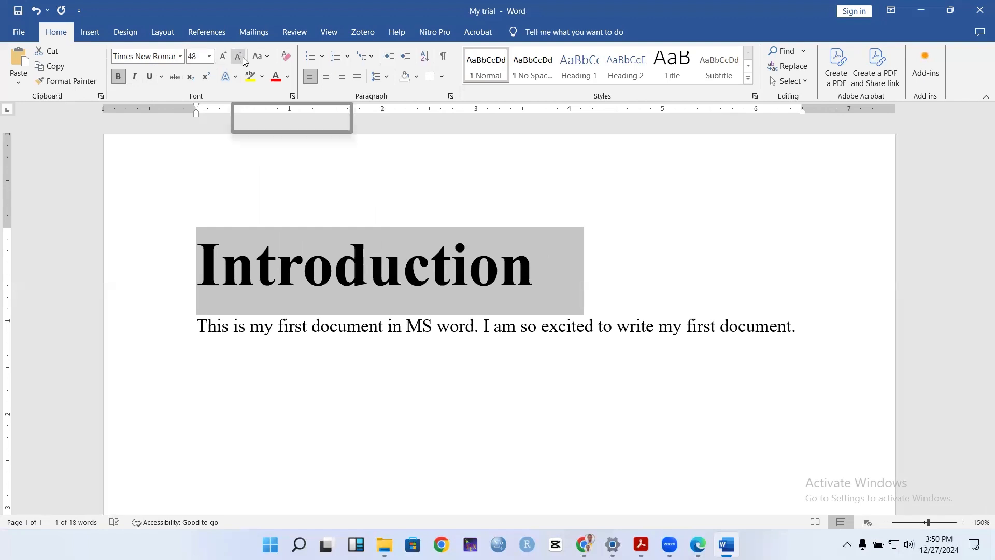
Decrease the heading's font size in increments down to 14.
click(238, 58)
click(238, 57)
click(237, 57)
click(238, 57)
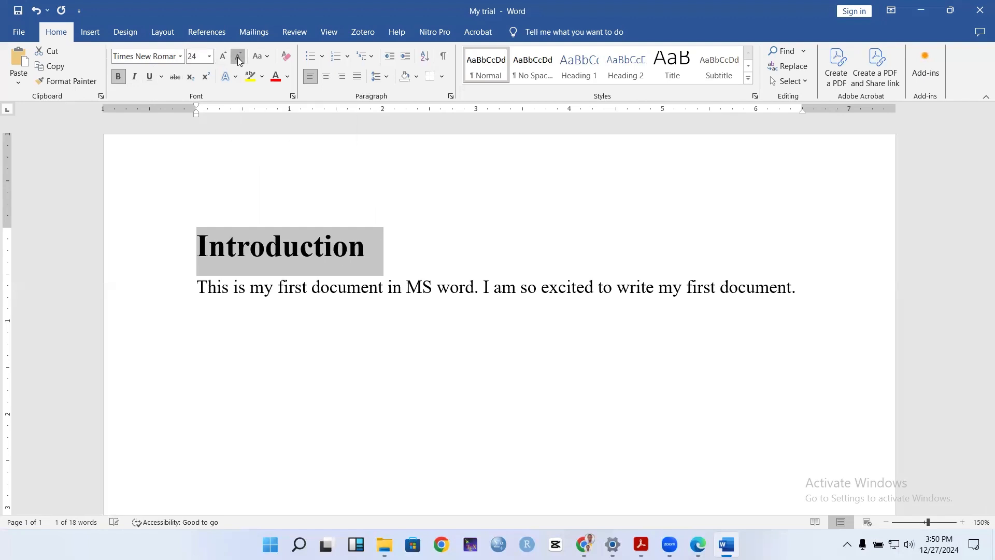
click(238, 57)
click(237, 57)
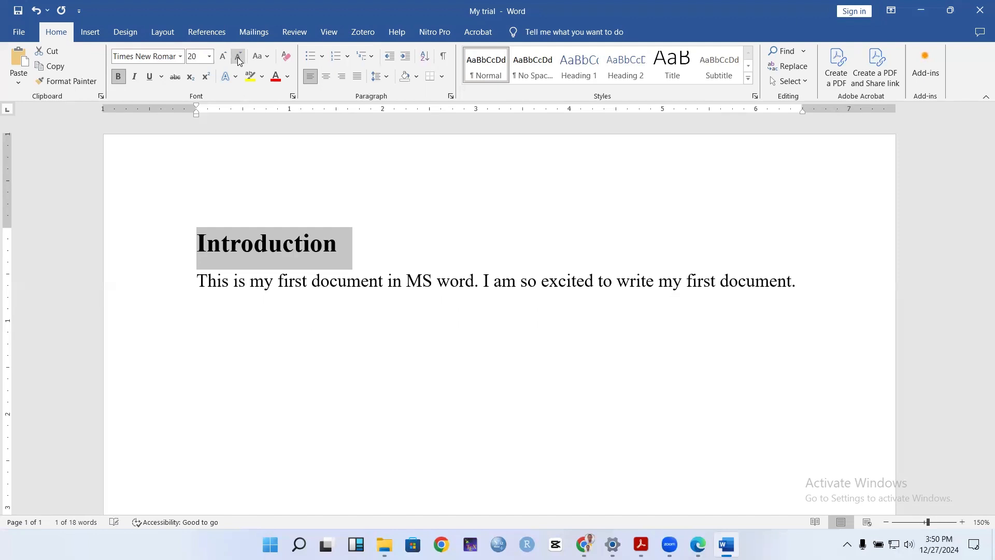
click(237, 57)
click(237, 57)
click(238, 57)
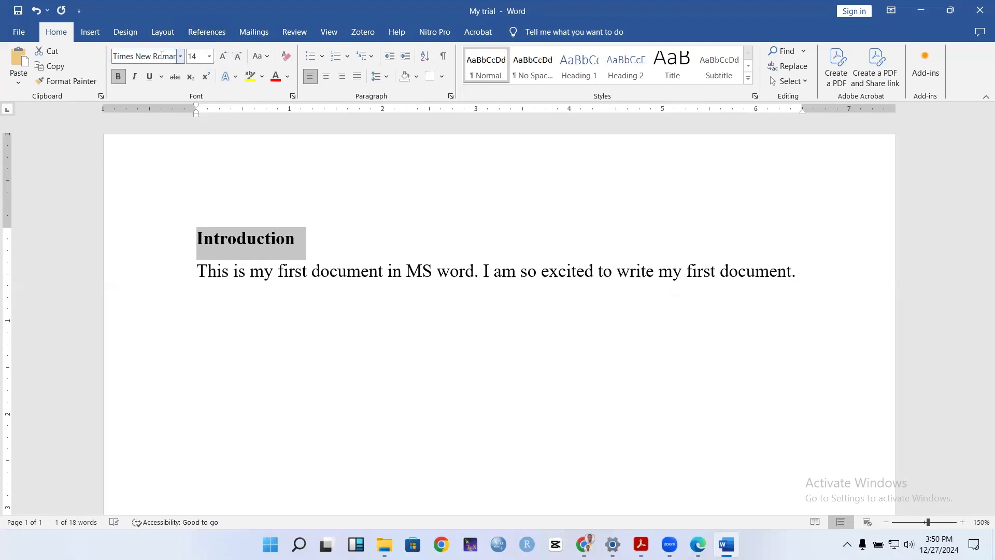
click(268, 57)
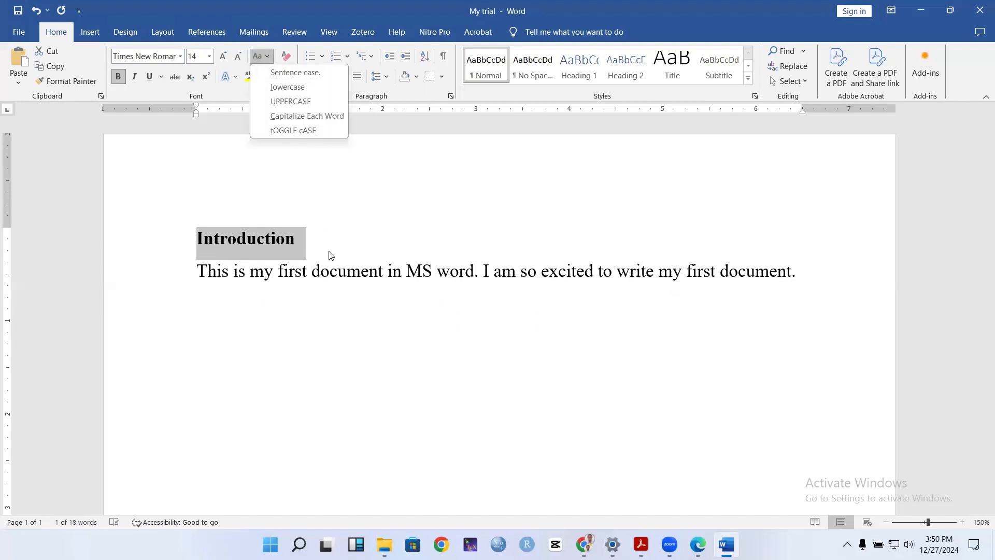
click(332, 257)
click(267, 57)
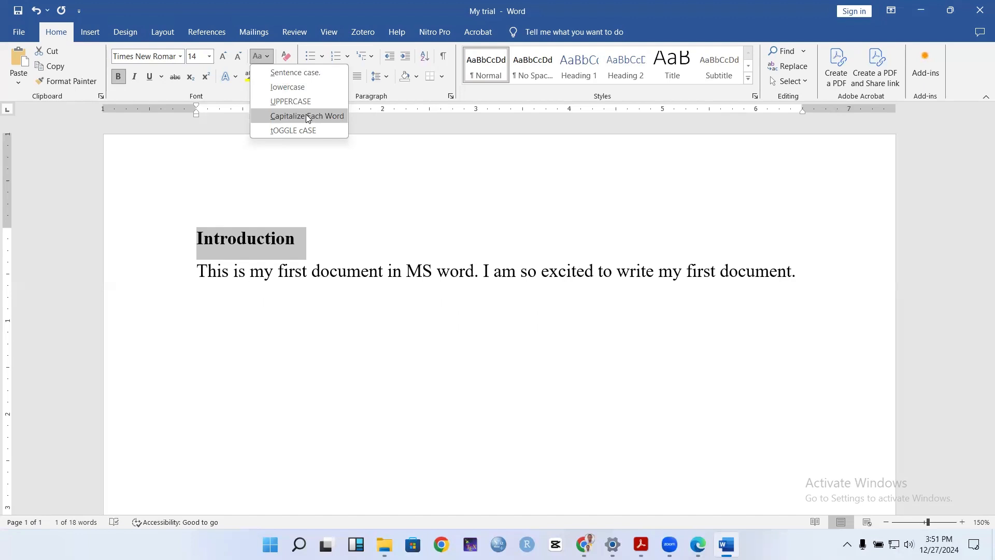
click(306, 236)
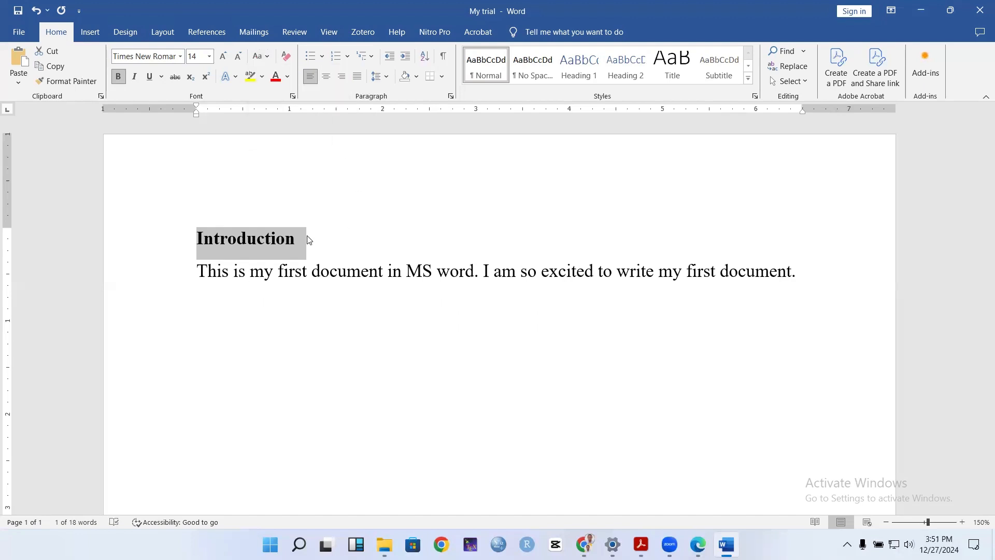
click(309, 240)
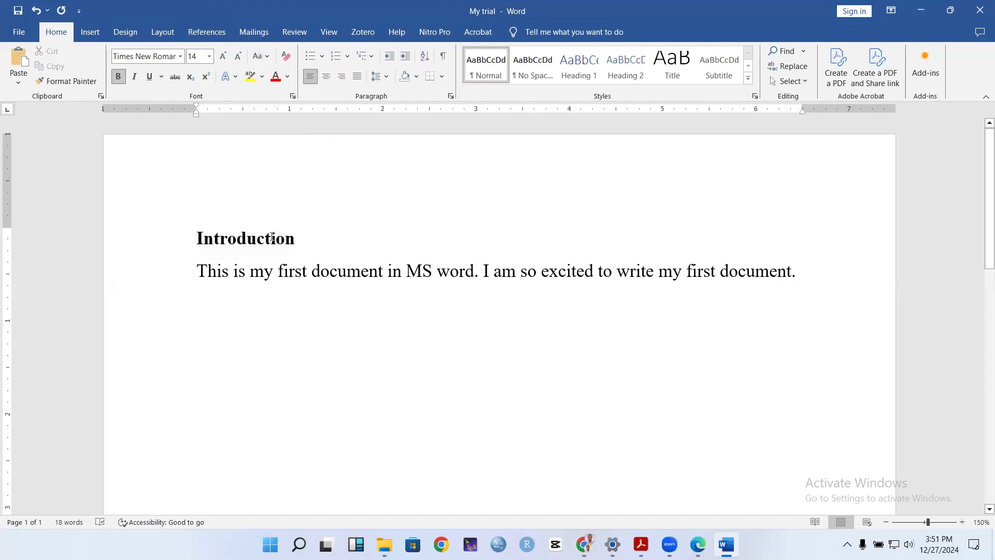
Change the case of the heading "Introduction" to lowercase.
drag(299, 239, 182, 238)
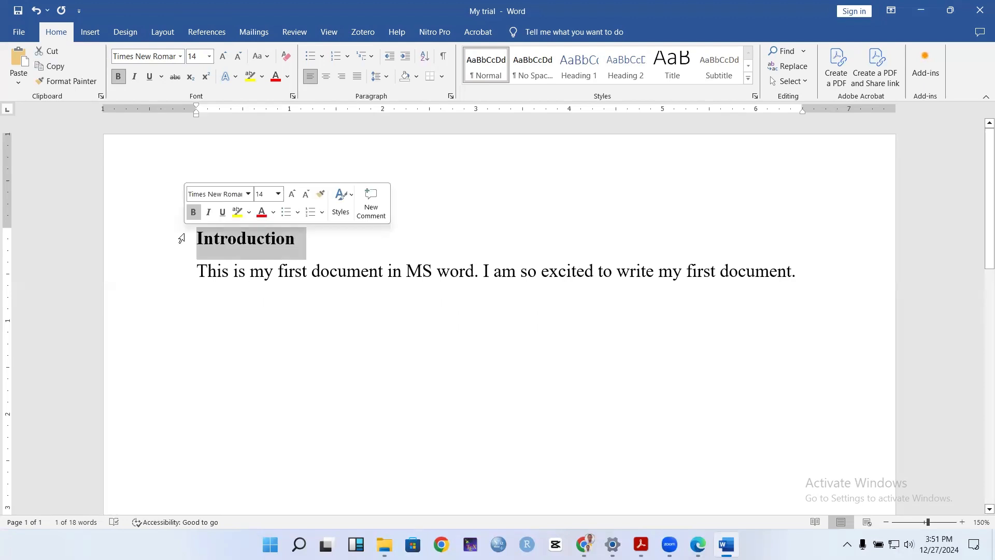
click(267, 56)
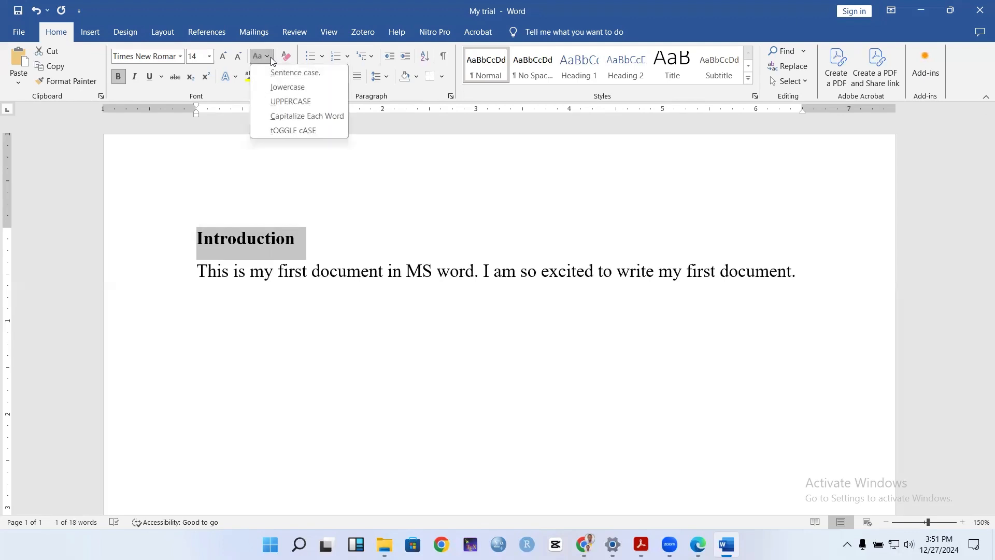
click(291, 87)
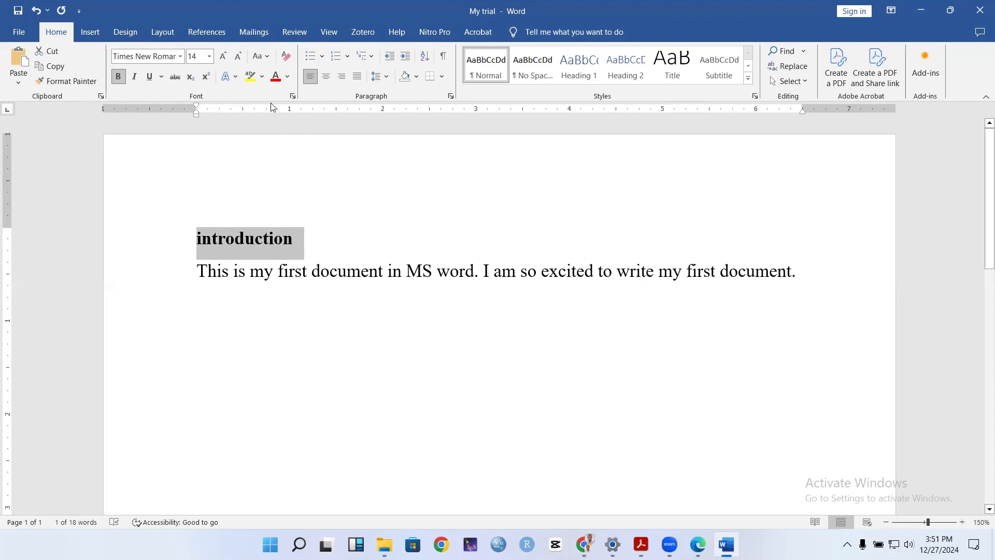
Try the UPPERCASE and Capitalize Each Word case options on the selected heading.
click(267, 57)
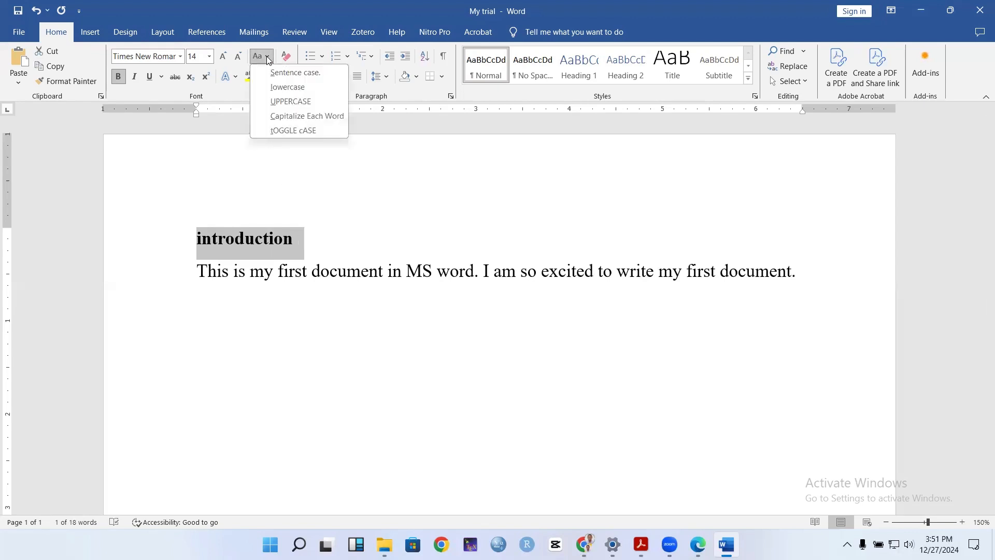
click(292, 99)
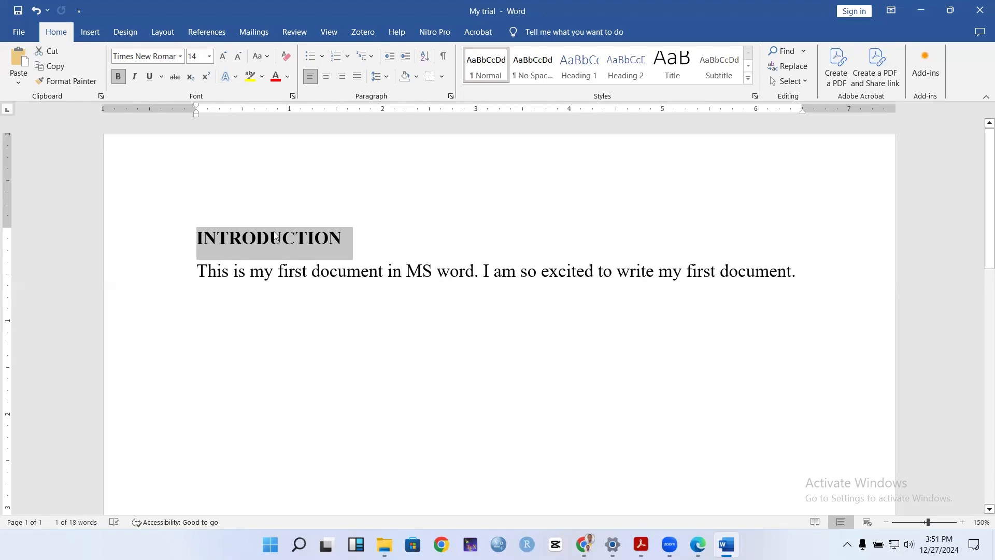
click(261, 56)
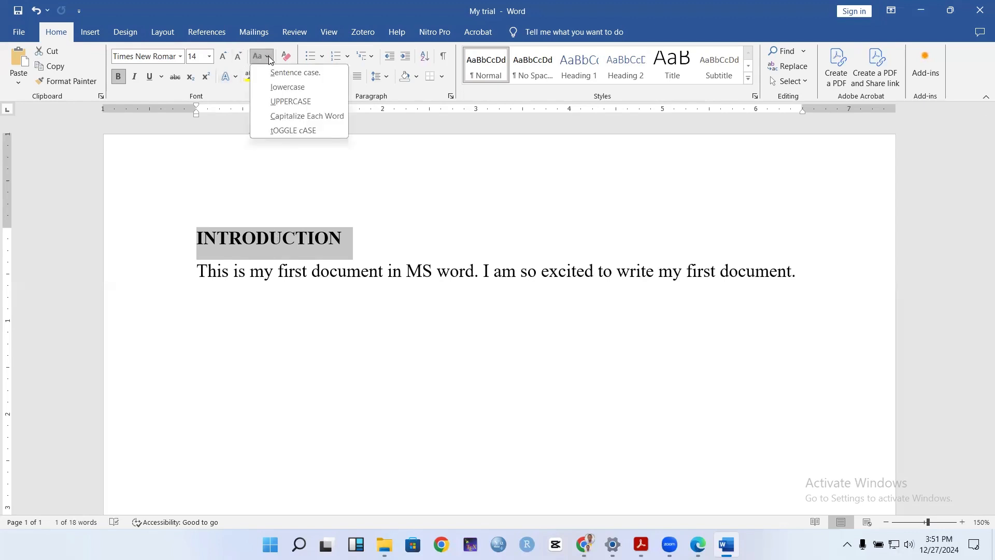
click(306, 115)
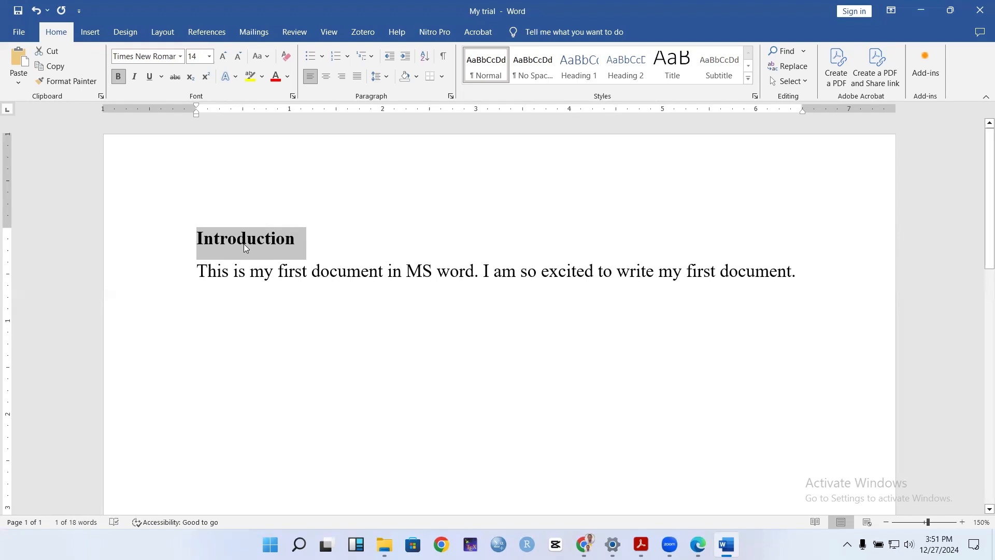
Change the case of the heading "Introduction" to UPPERCASE and deselect it.
click(267, 57)
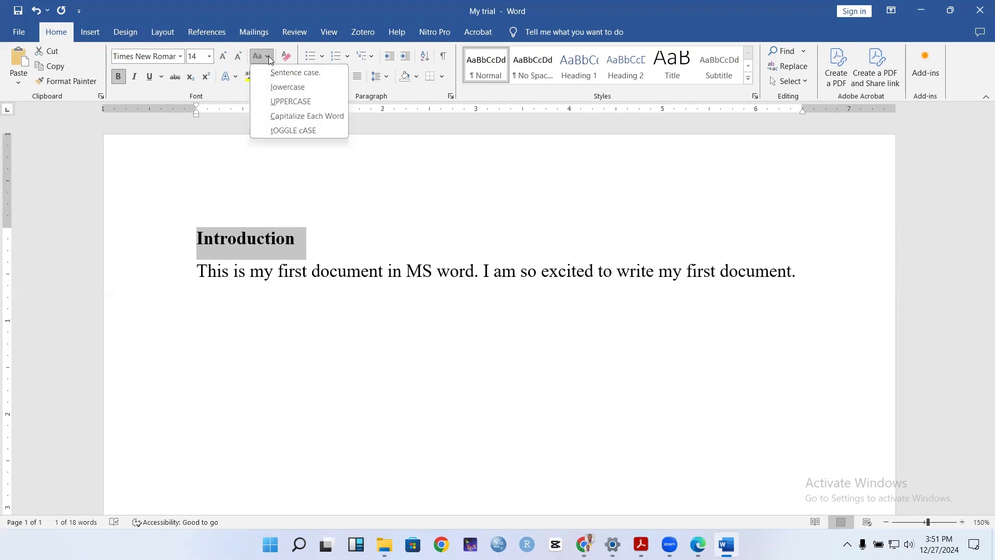
click(298, 102)
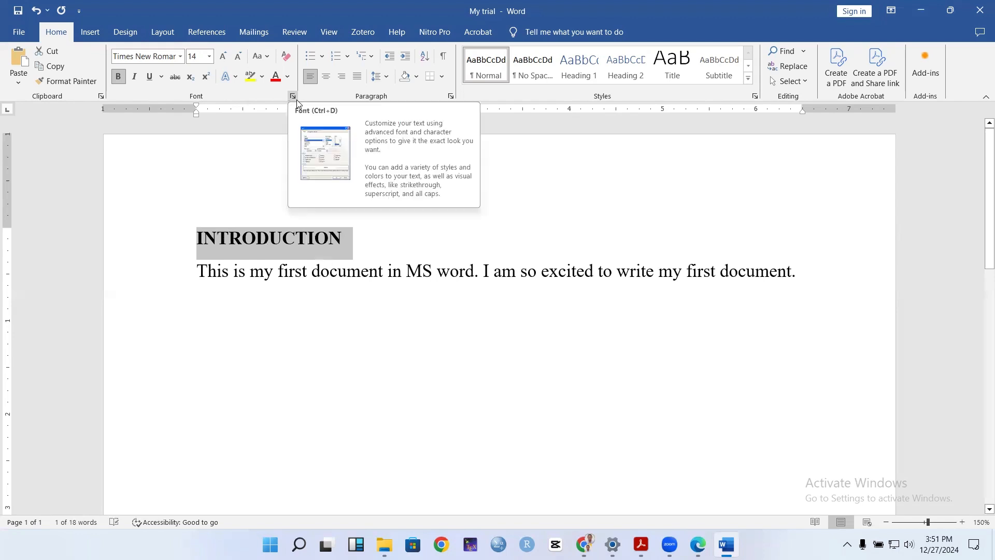
click(357, 250)
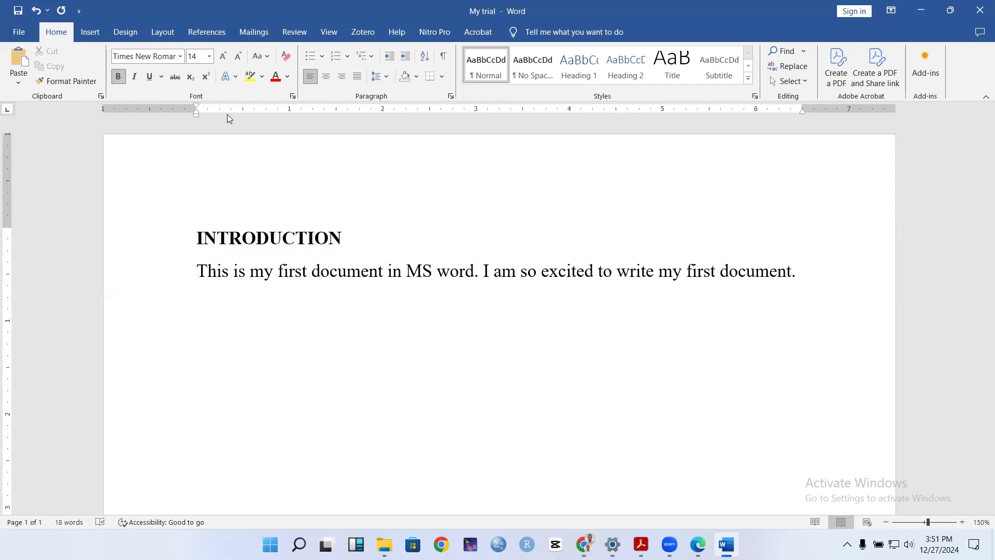
Highlight the heading "INTRODUCTION" in yellow.
click(288, 76)
click(395, 241)
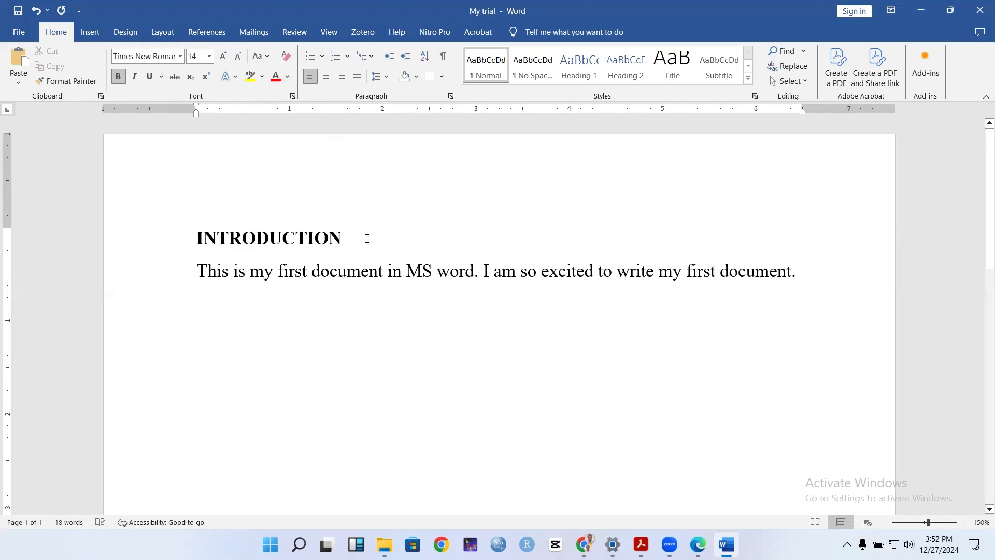
drag(367, 239, 196, 240)
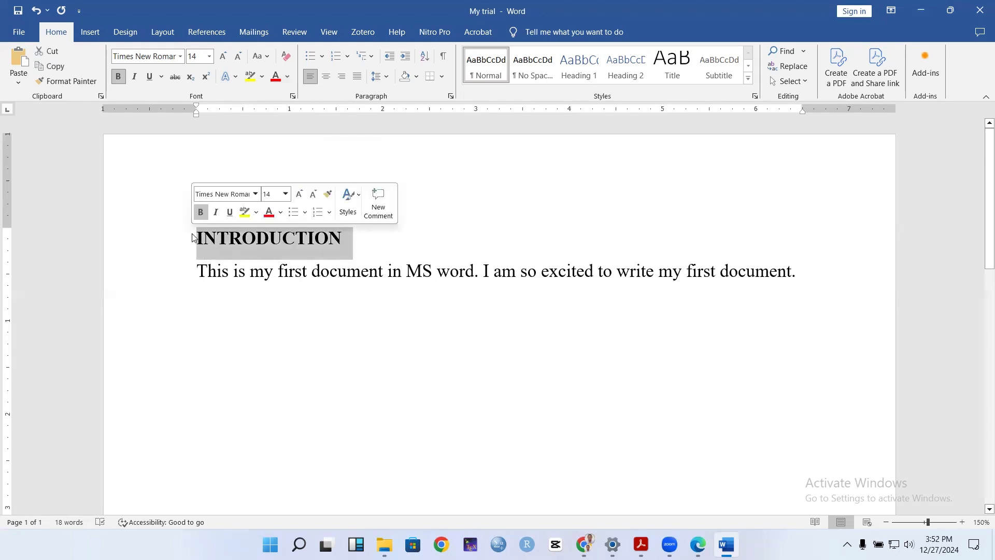
click(263, 78)
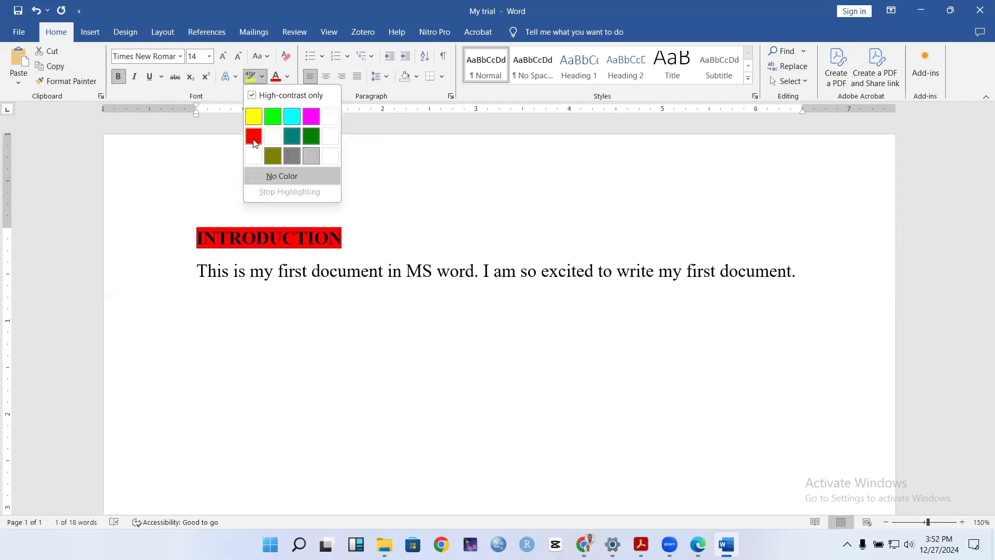
click(264, 79)
click(263, 78)
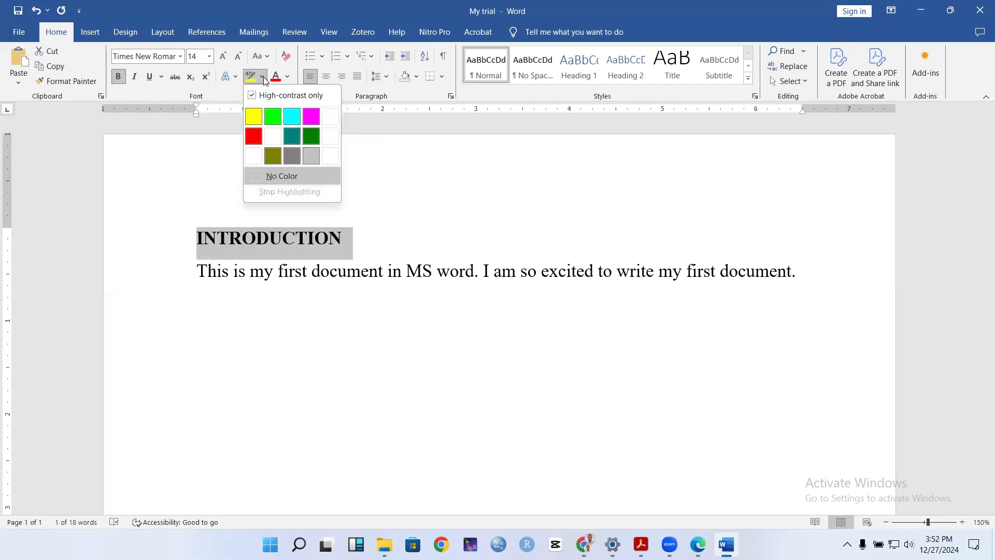
click(252, 121)
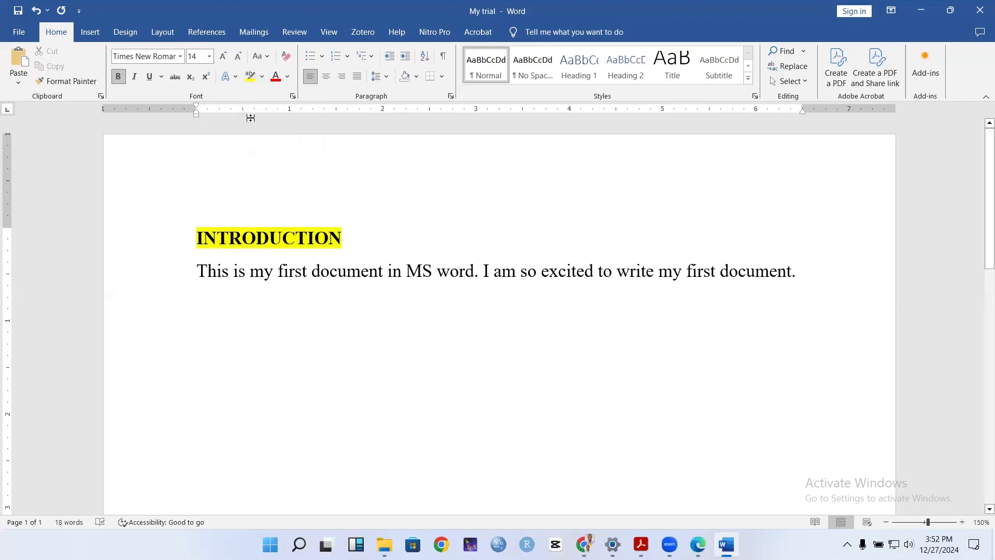
Change the heading's text highlight colour to dark green.
click(262, 76)
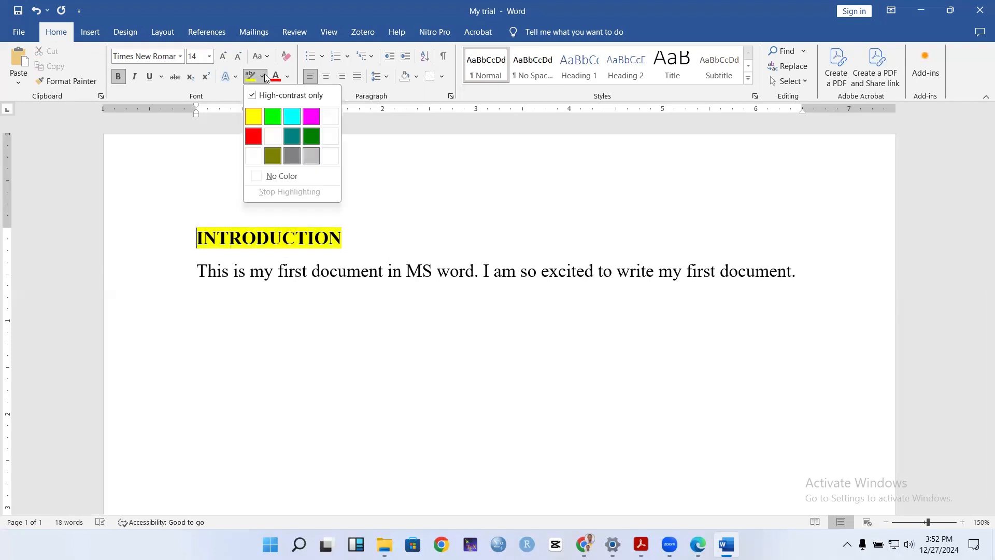
click(311, 136)
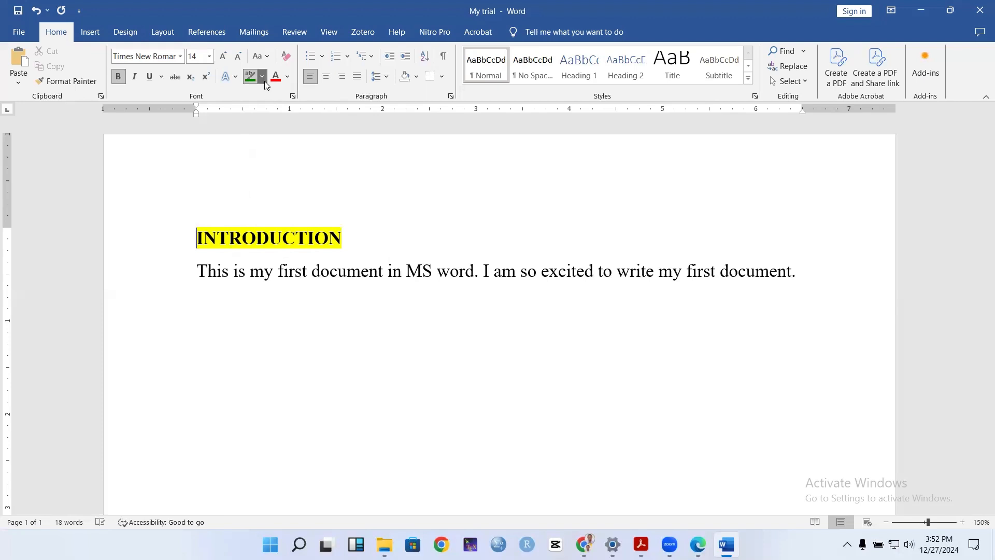
double_click(348, 242)
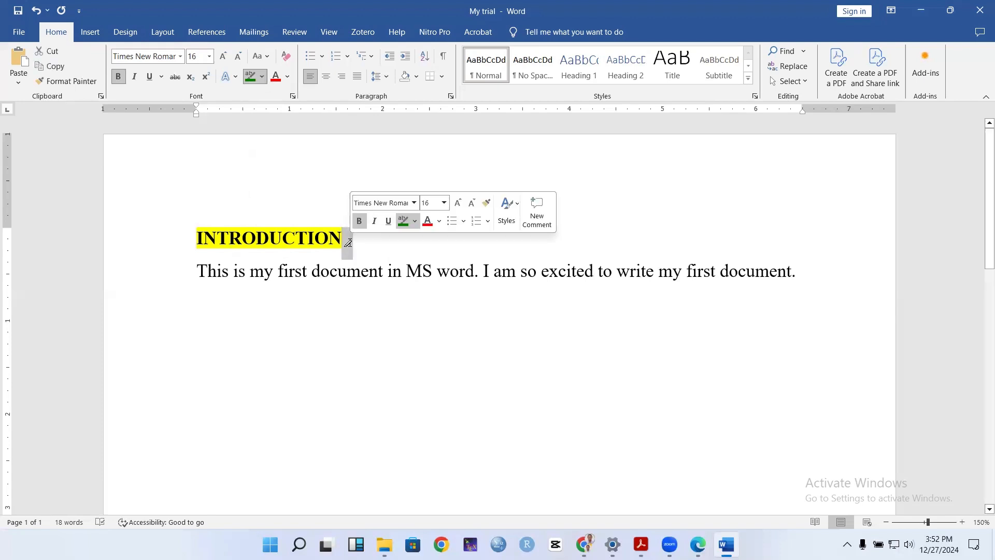
drag(347, 242, 184, 243)
click(265, 77)
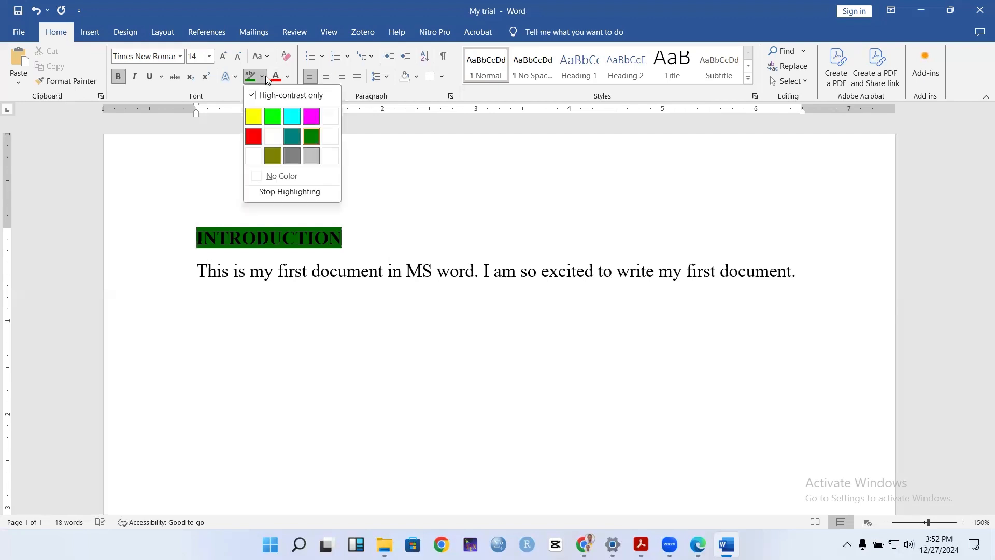
click(311, 136)
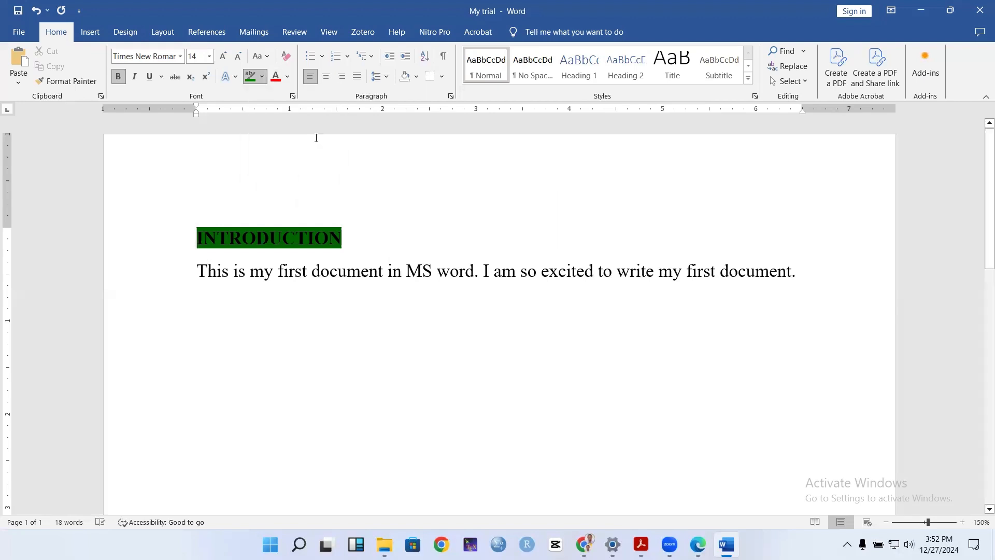
Remove the highlighting from the heading "INTRODUCTION" by applying No Color over it.
click(263, 78)
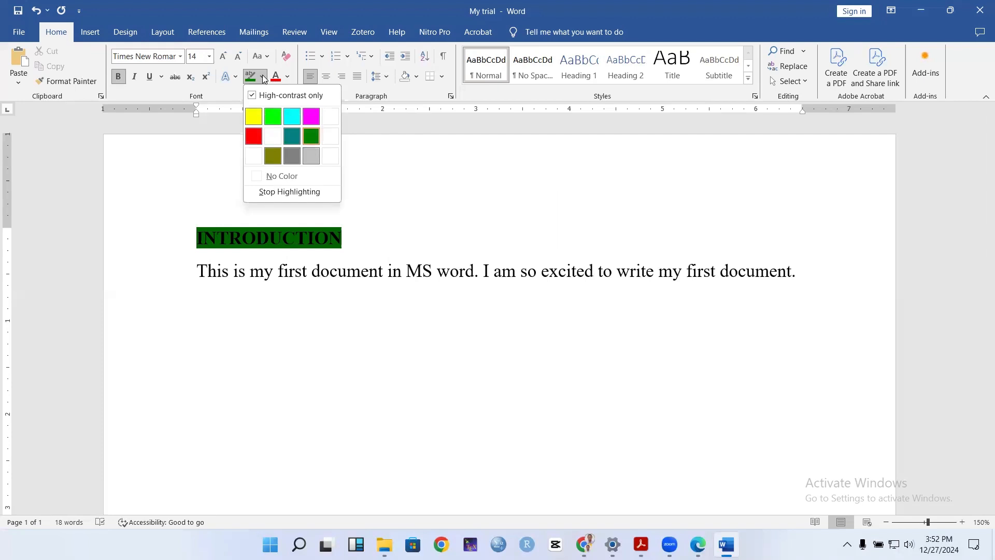
click(268, 175)
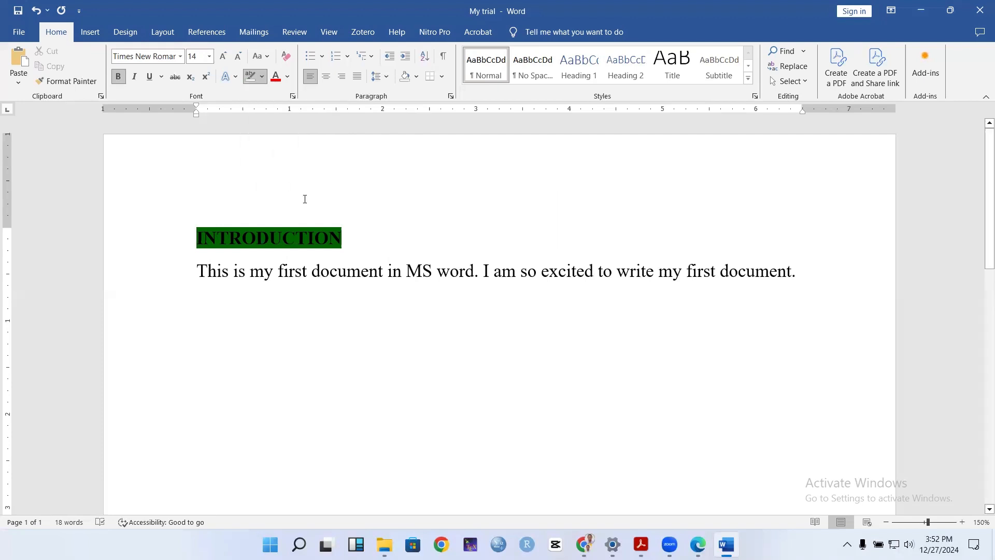
drag(355, 232, 188, 230)
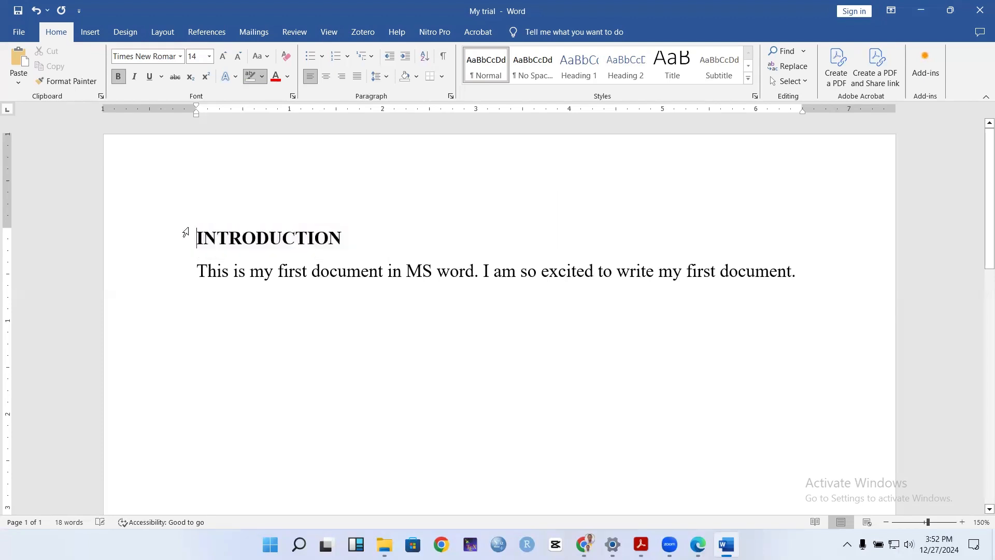
click(263, 77)
click(259, 174)
Change the font colour of the heading "INTRODUCTION" to the standard dark red.
drag(347, 240, 190, 240)
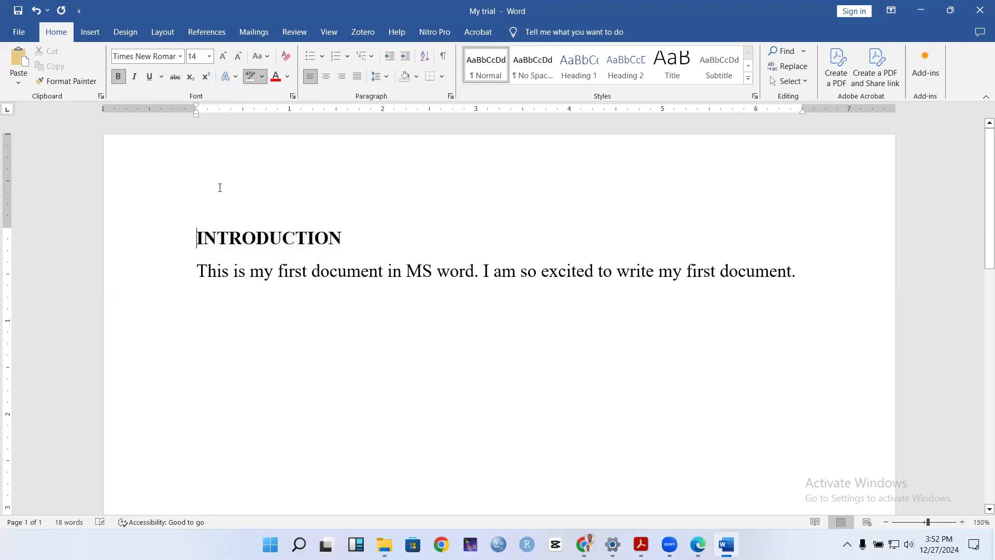
click(288, 79)
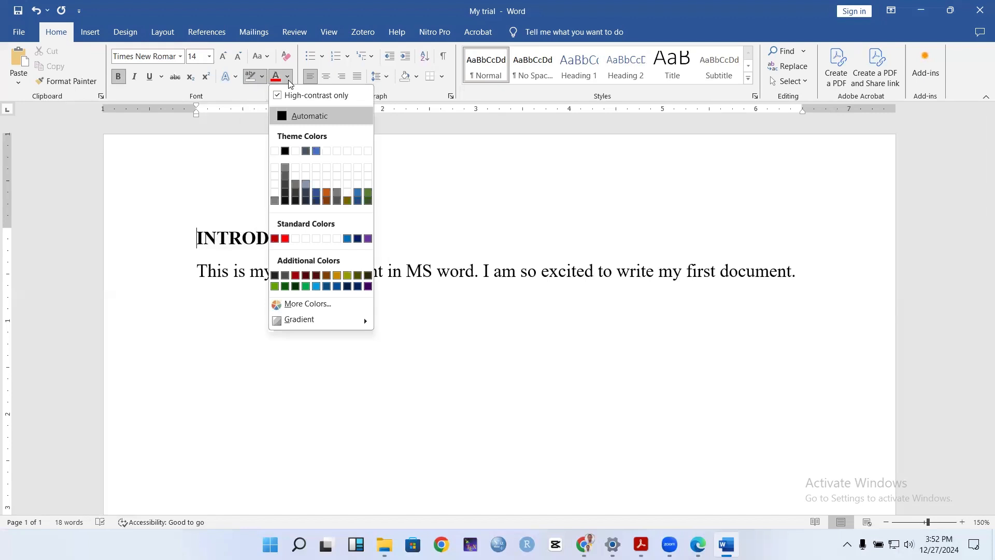
click(287, 115)
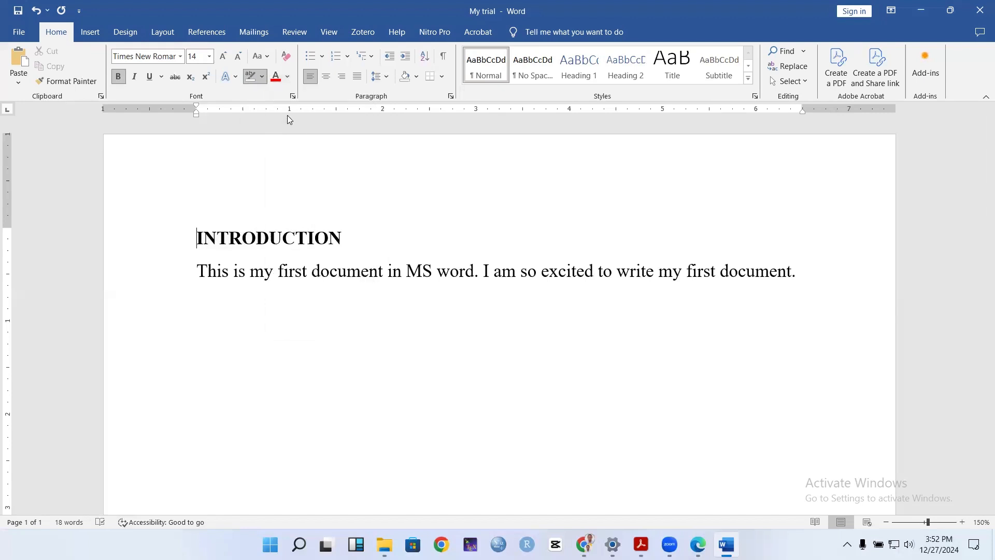
click(288, 80)
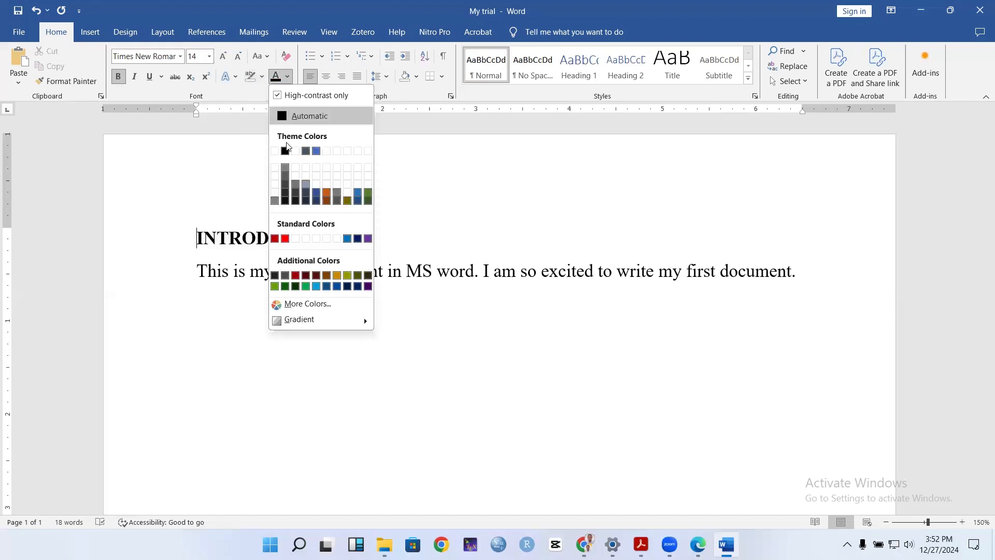
click(285, 238)
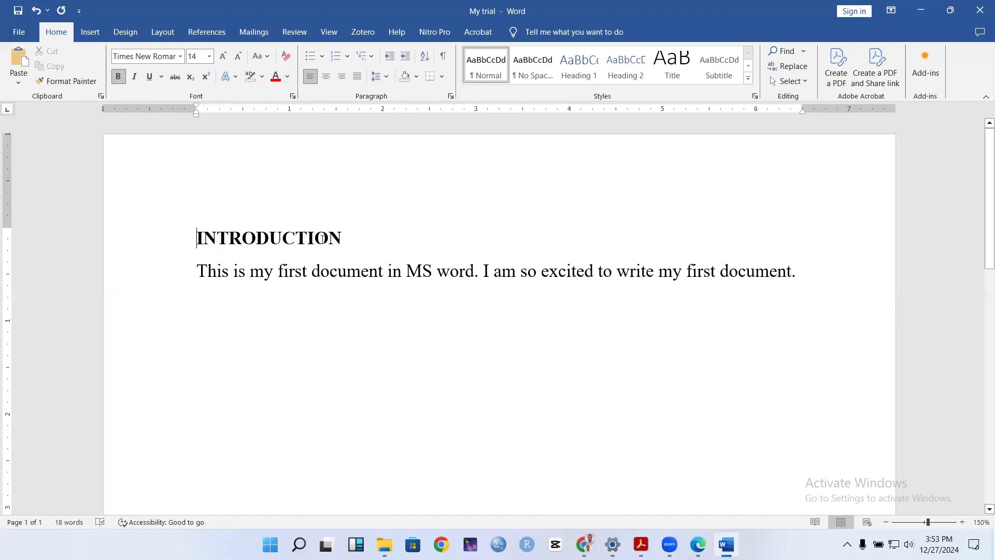
drag(323, 239, 196, 238)
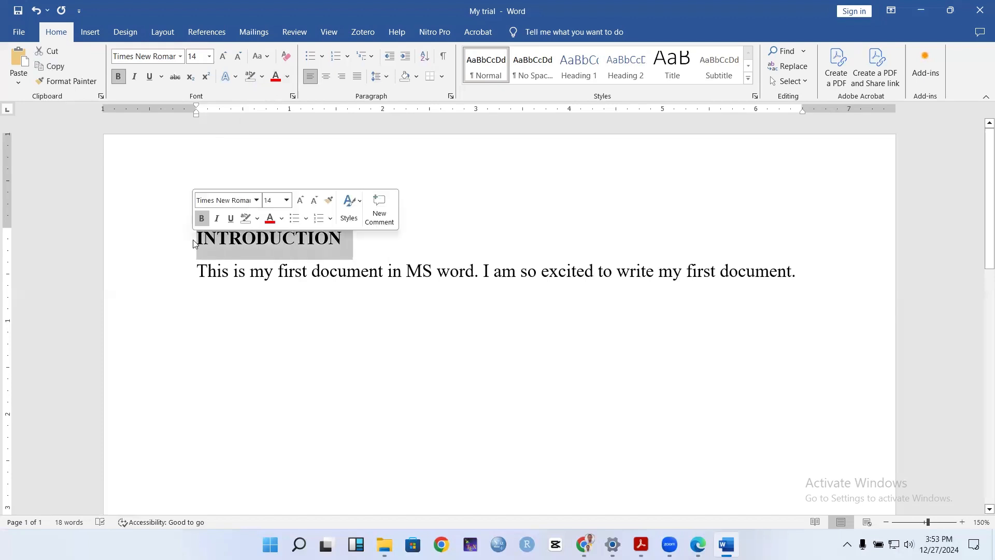
click(288, 75)
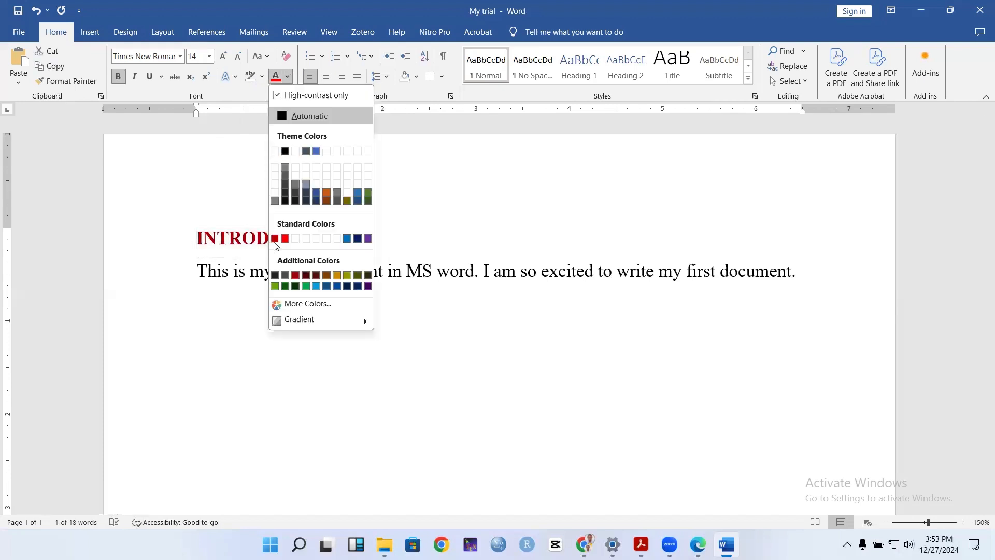
click(274, 240)
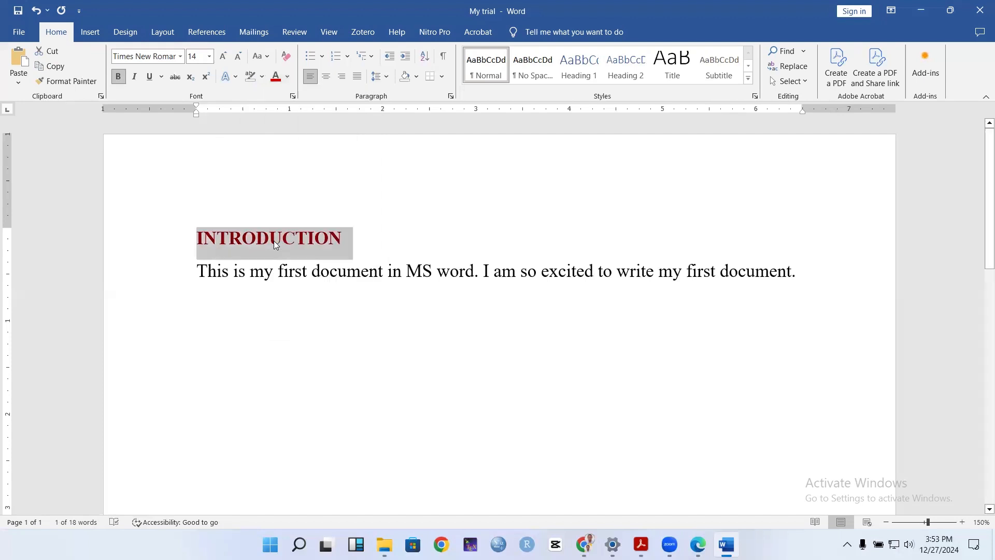
click(339, 234)
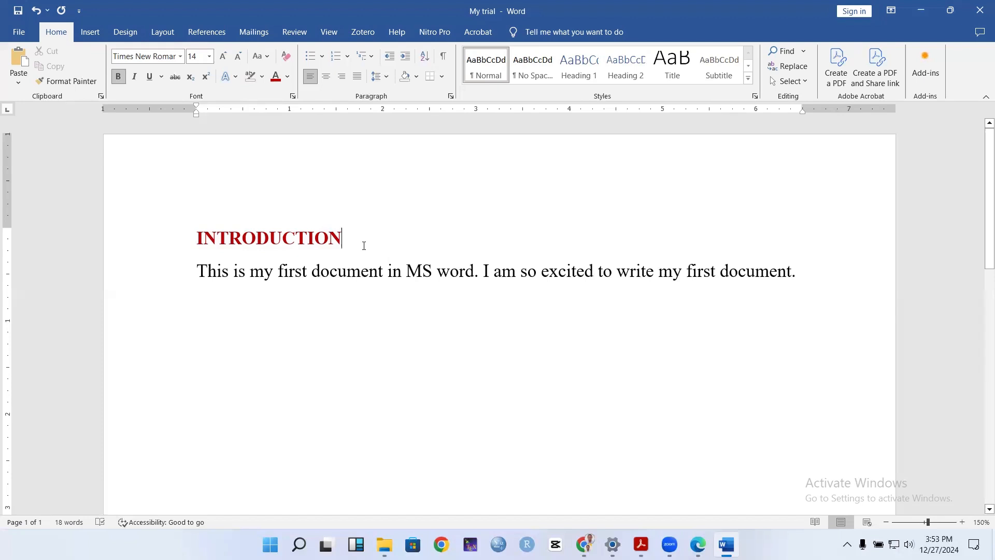
Reset the heading's font colour to Automatic black.
click(288, 77)
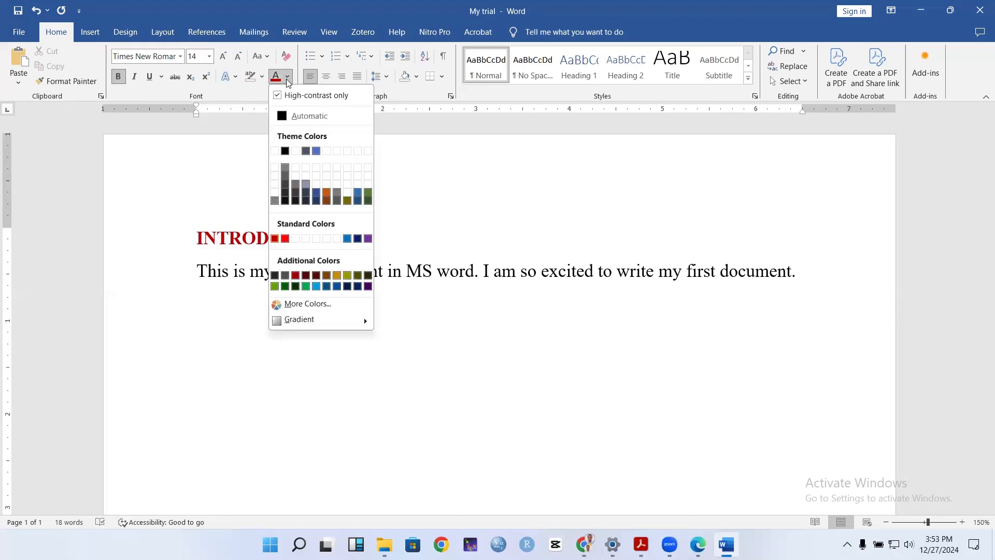
click(287, 117)
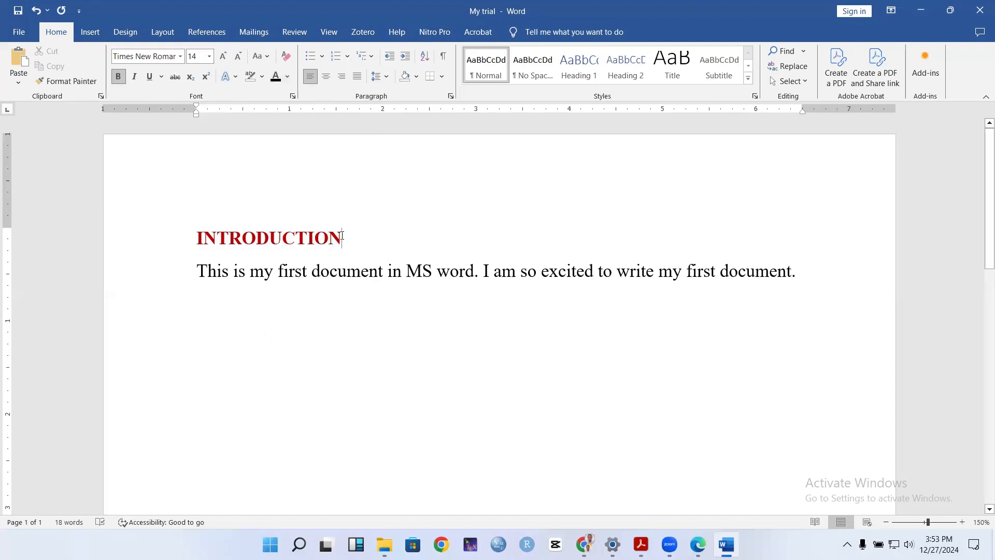
drag(353, 239, 192, 229)
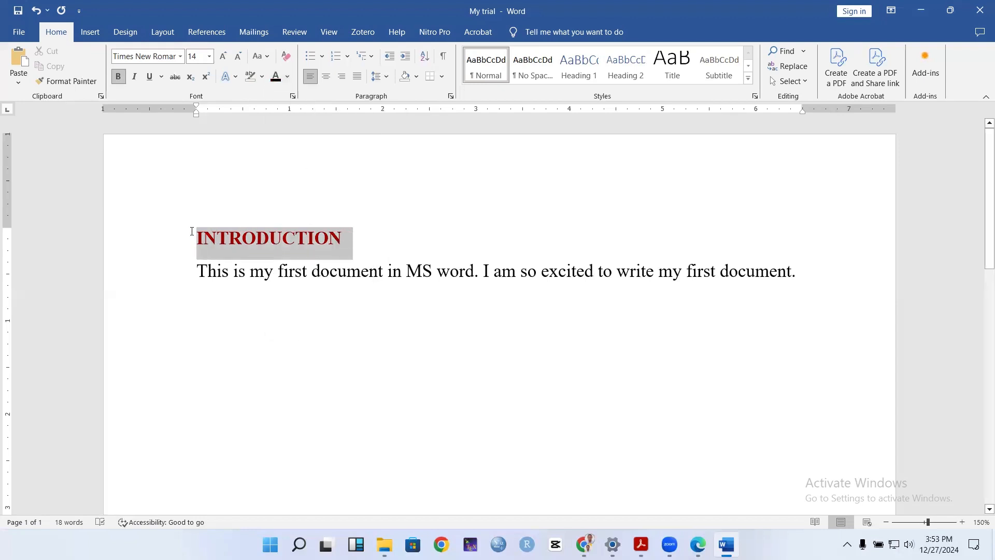
click(287, 78)
click(285, 112)
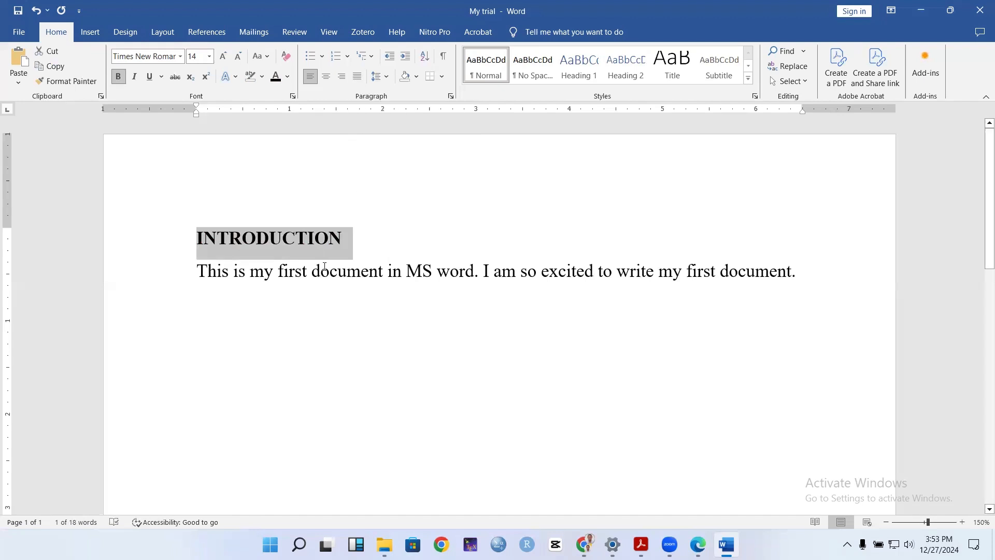
click(354, 247)
Centre the heading "INTRODUCTION" between the page margins.
drag(347, 238, 169, 241)
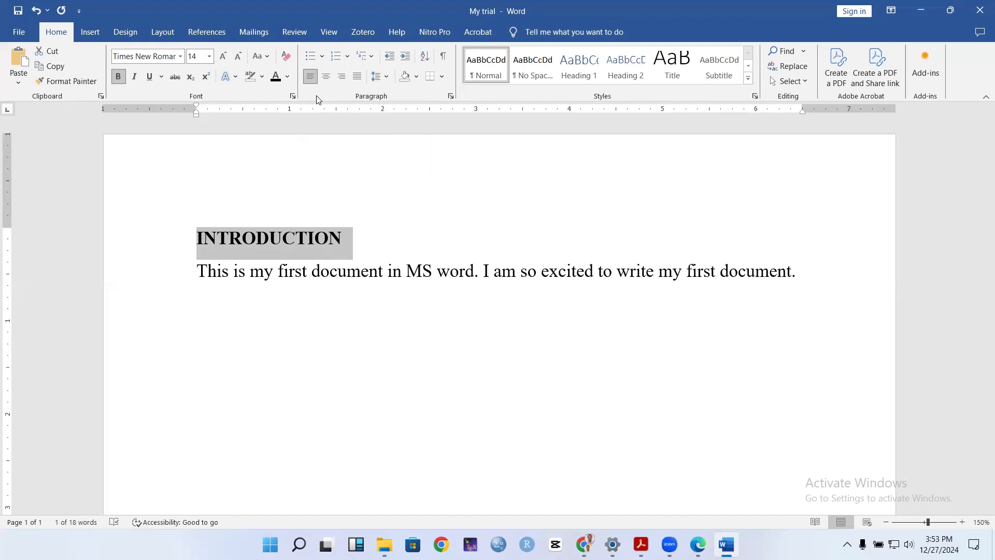
click(325, 77)
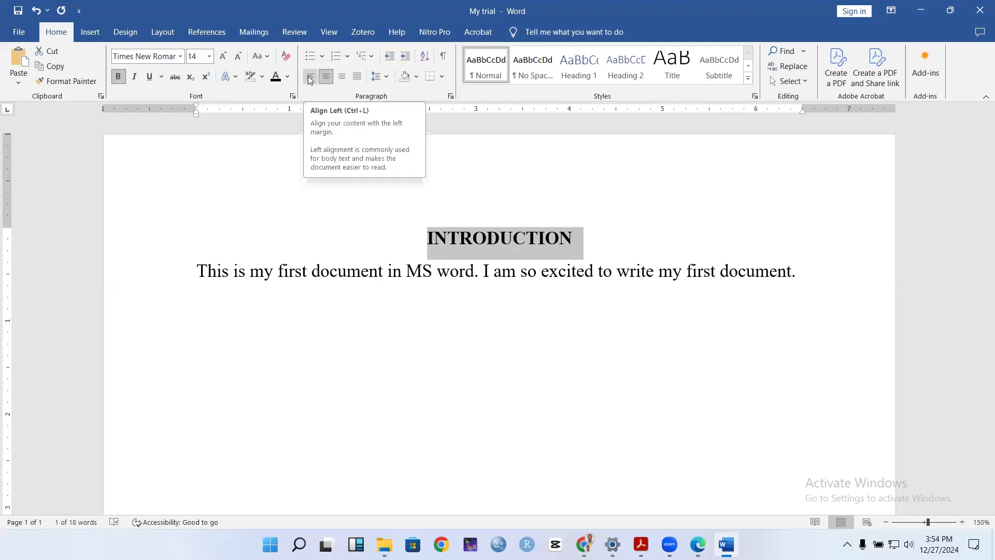
Align the heading "INTRODUCTION" with the left margin, and switch it to justified alignment.
click(309, 78)
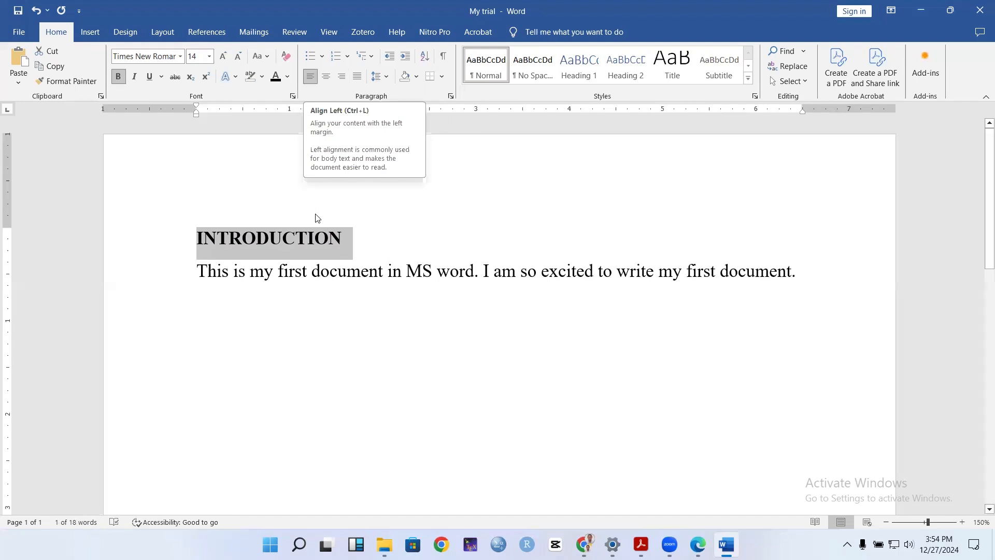
click(364, 250)
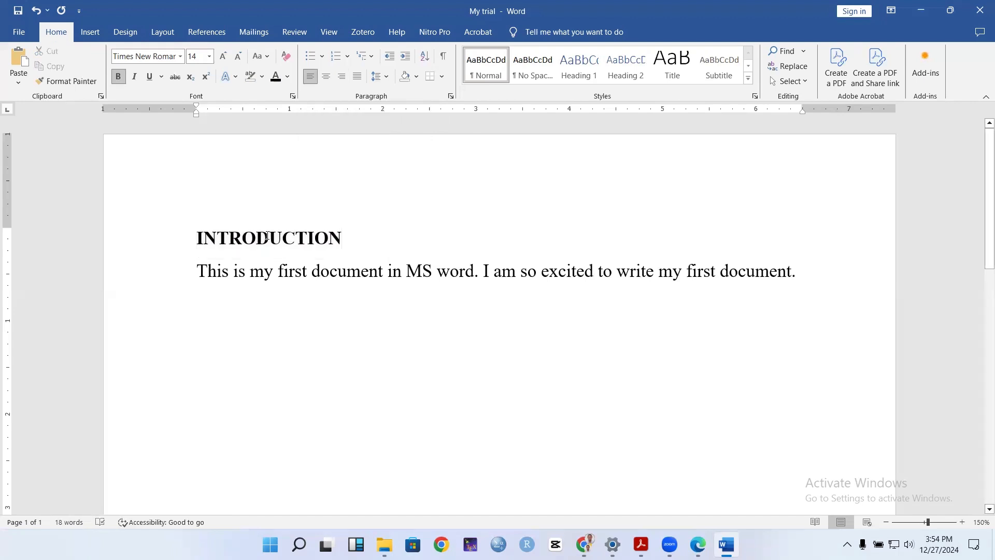
drag(342, 236, 182, 236)
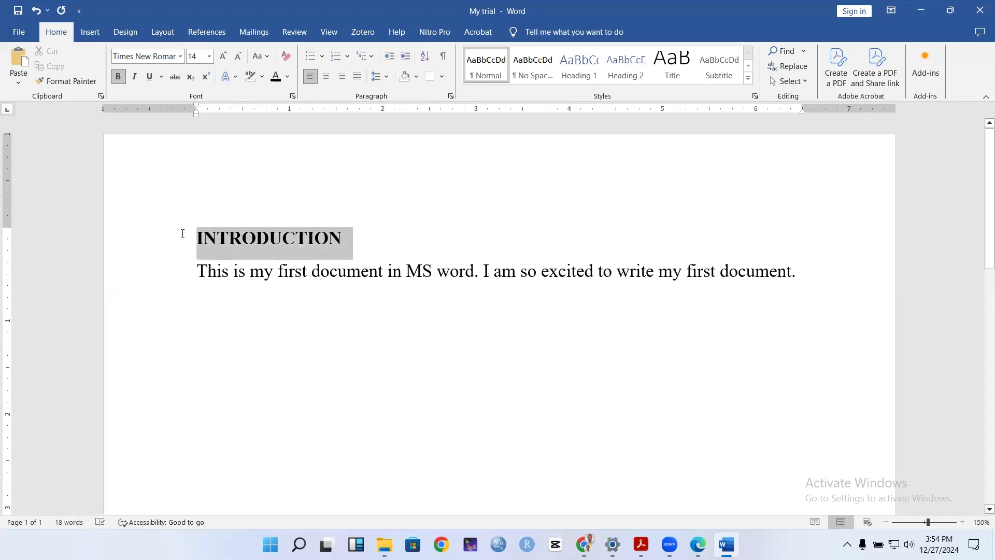
click(296, 239)
key(ctrl+j)
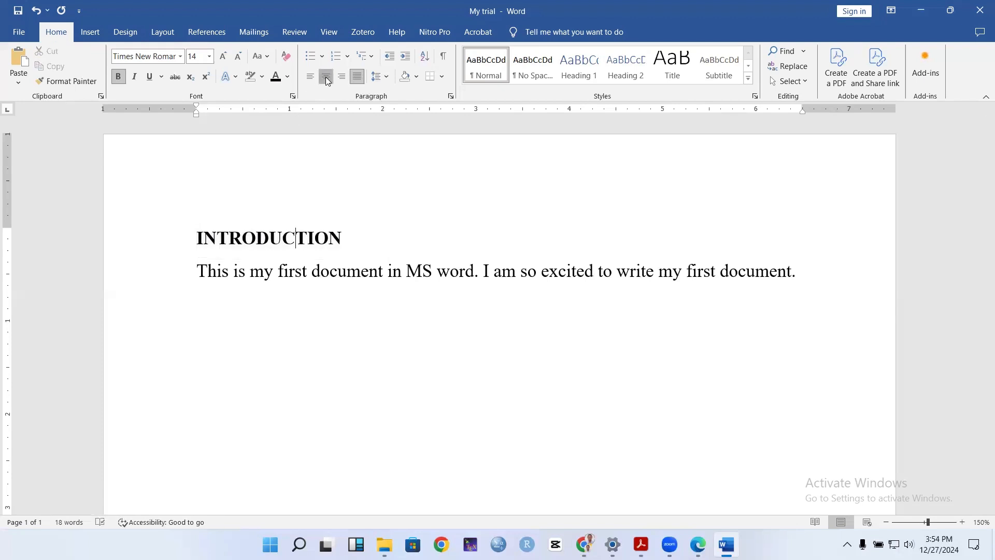
Try right and justified alignment on the heading "INTRODUCTION", finishing with it centred between the margins.
click(325, 77)
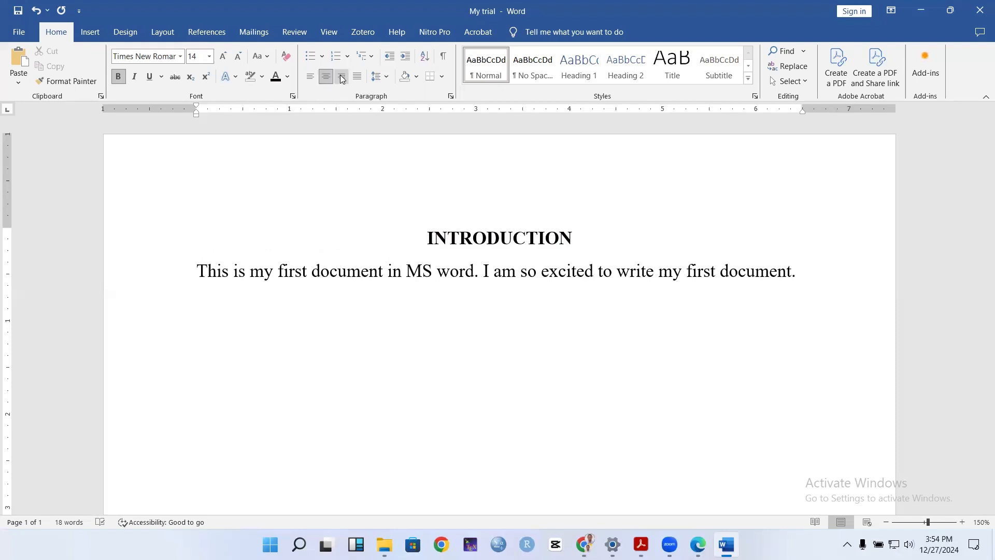
click(341, 77)
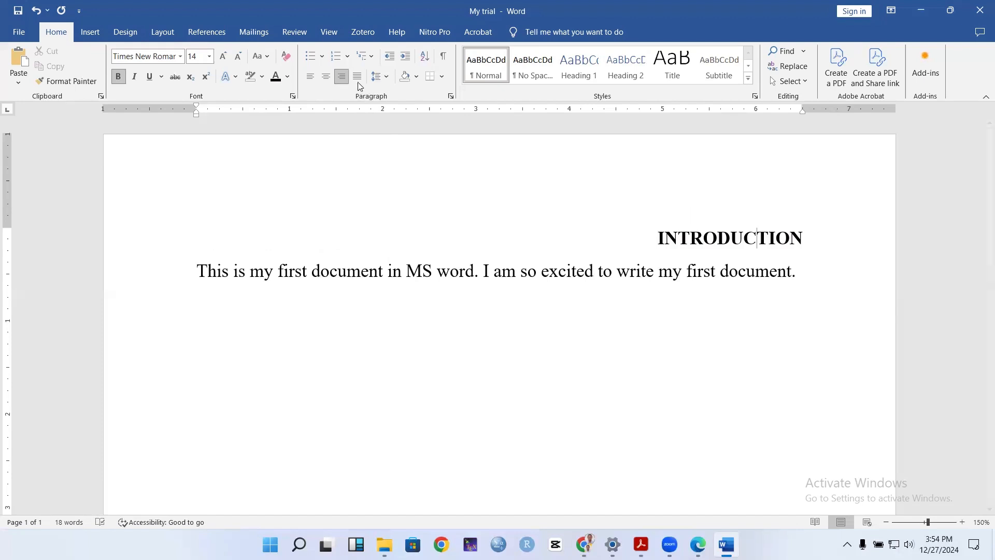
click(357, 80)
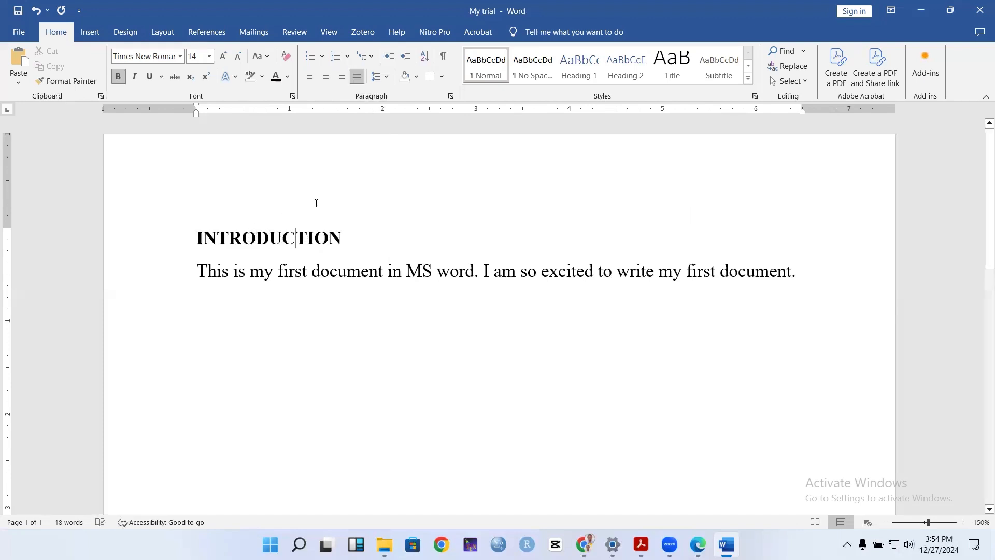
click(326, 82)
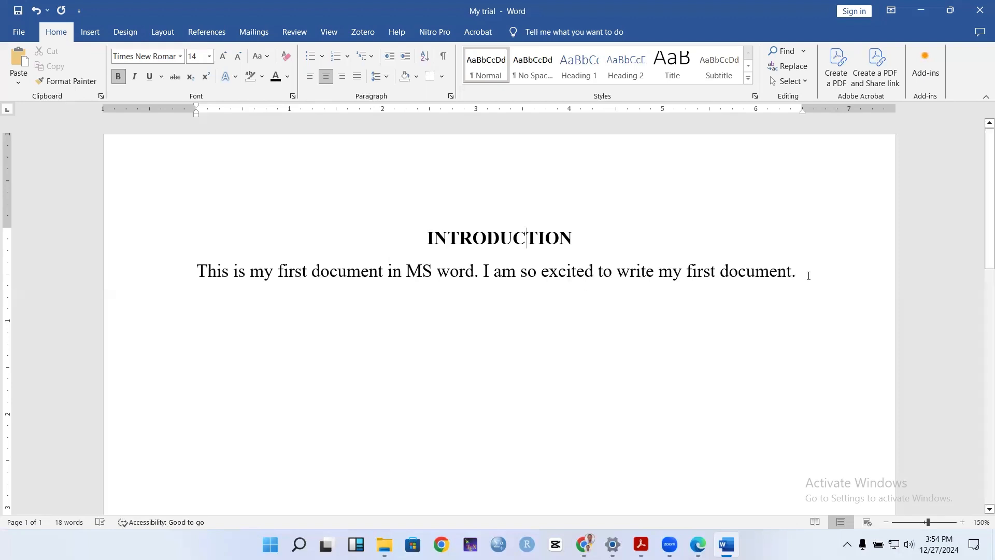
drag(742, 269, 188, 269)
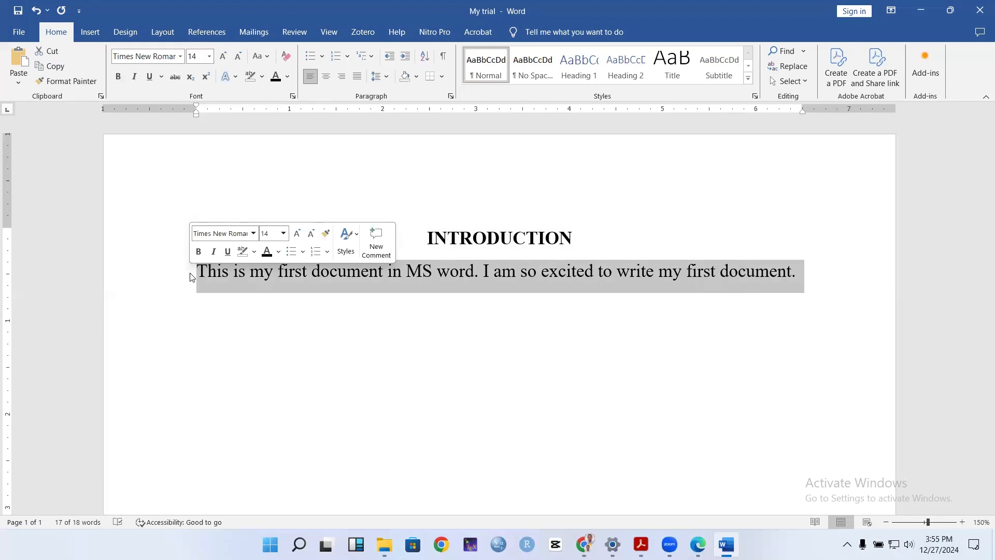
click(434, 308)
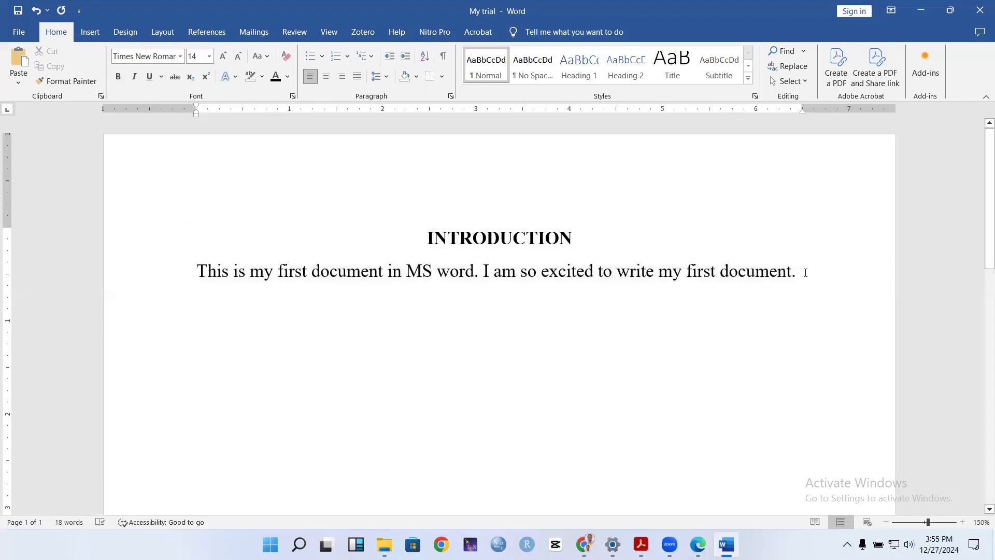
drag(803, 271, 181, 268)
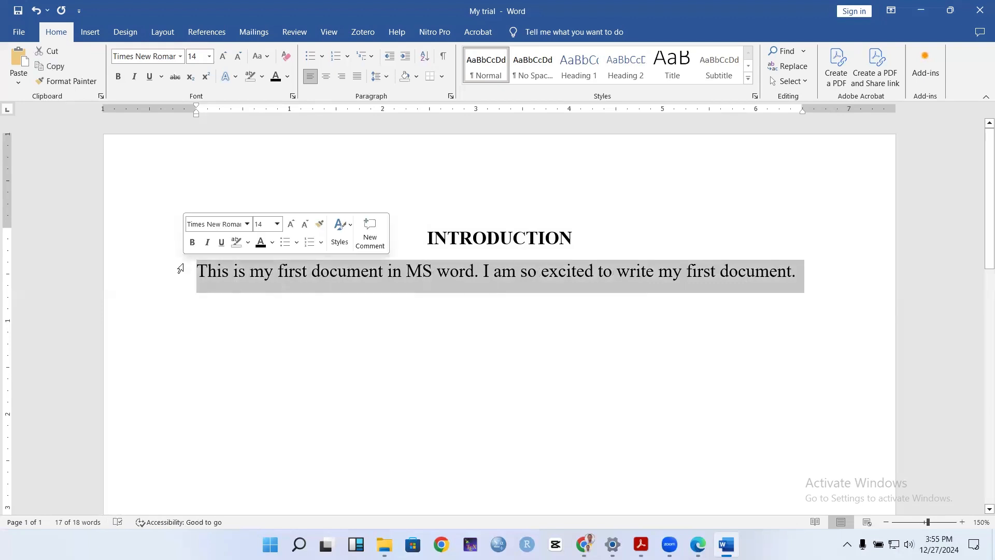
click(269, 272)
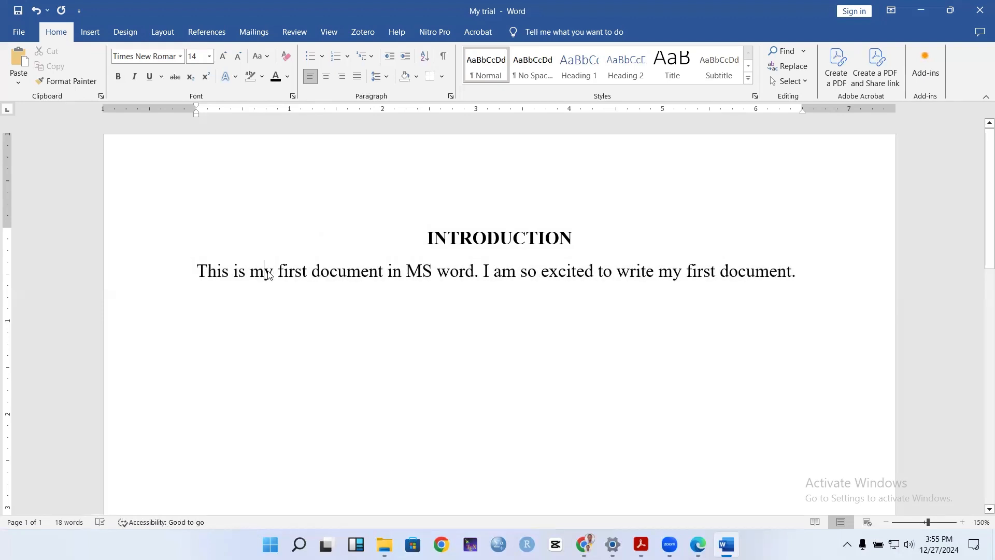
click(199, 273)
drag(200, 273, 754, 277)
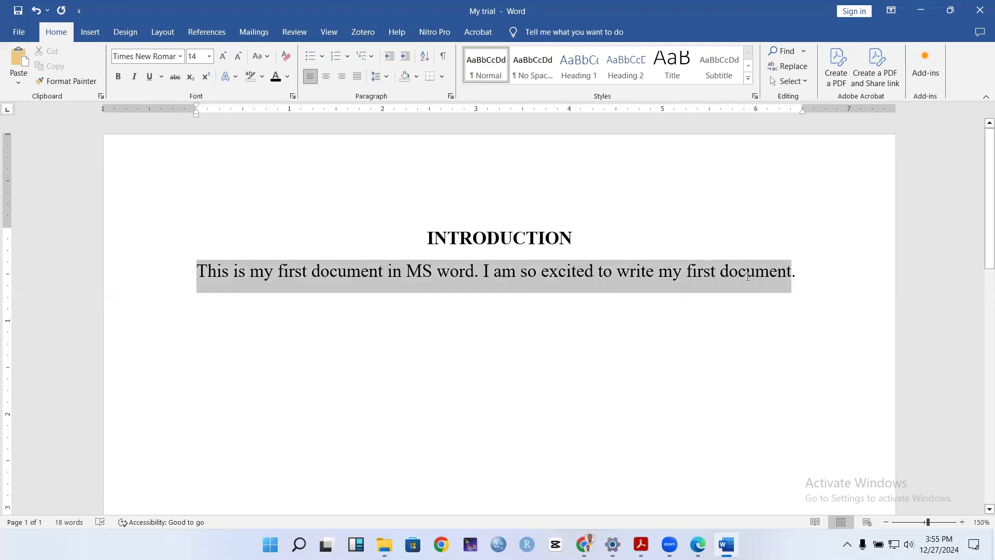
click(754, 274)
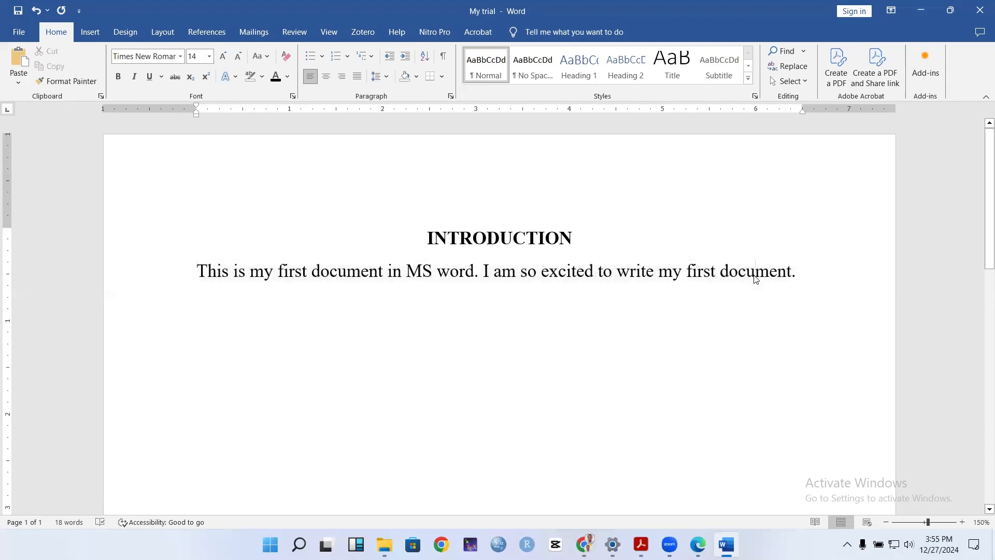
Copy the whole body line under the heading, starting "This is my first document in MS word".
drag(812, 271, 192, 276)
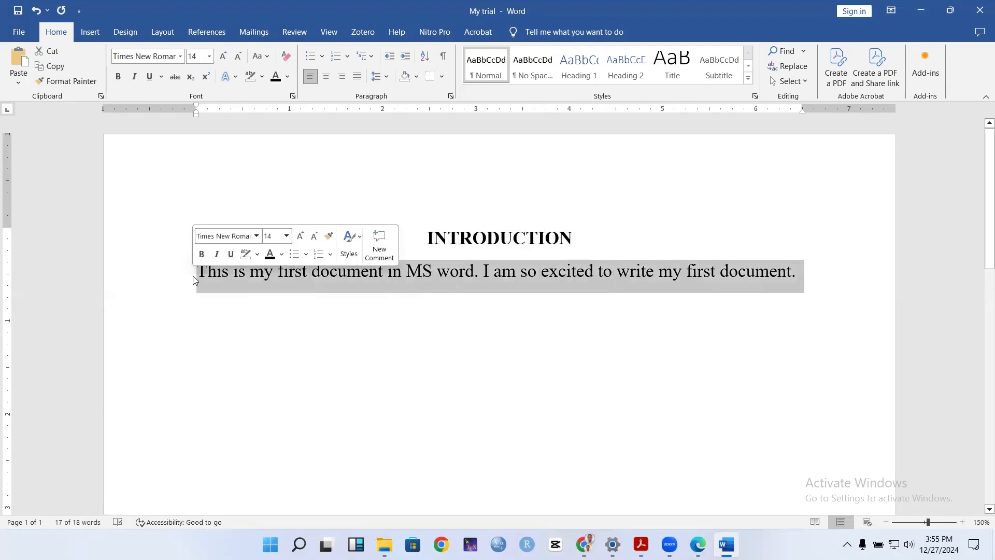
right_click(232, 279)
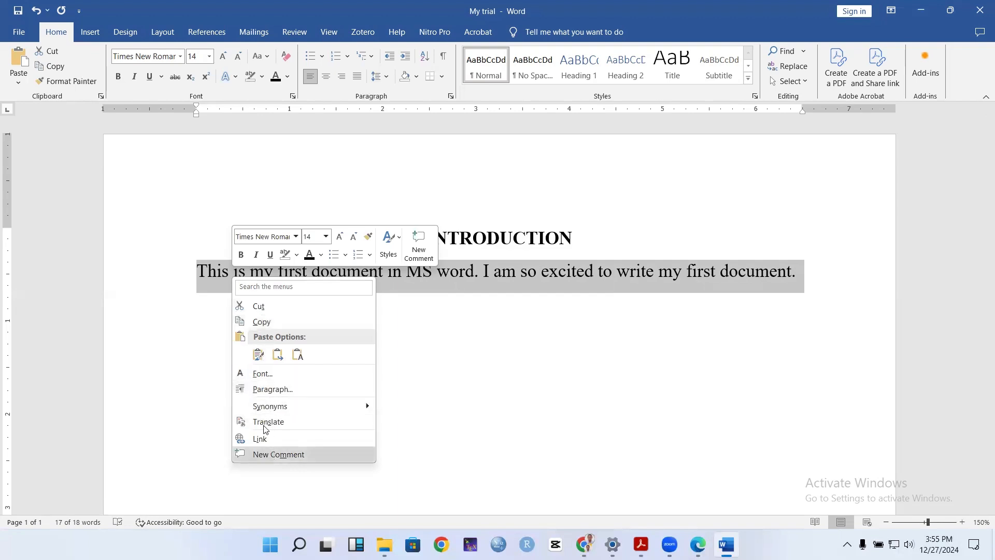
click(265, 323)
click(207, 324)
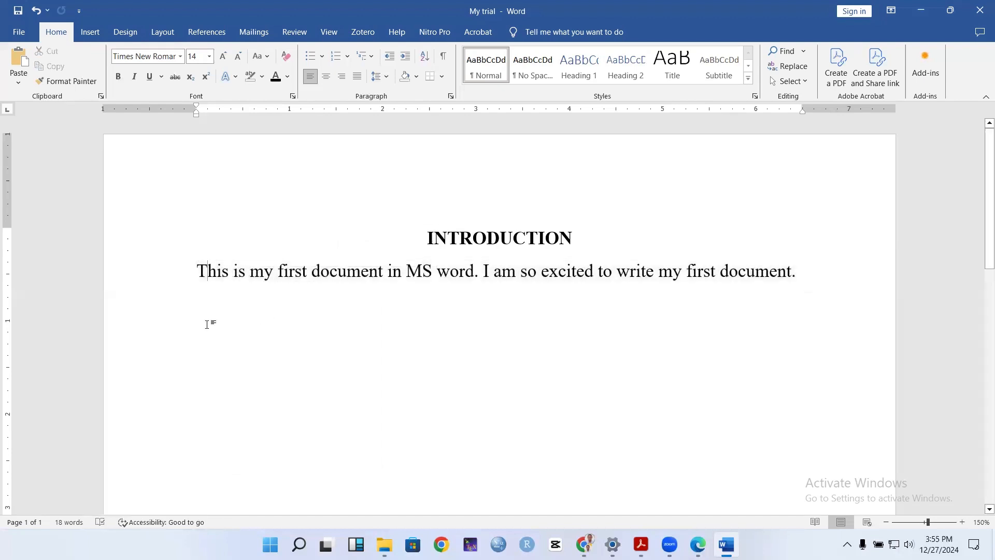
Paste the copied line twice below the original, keeping source formatting for the first copy and leaving blank lines between them.
click(814, 282)
key(Return)
key(Return)
key(Return)
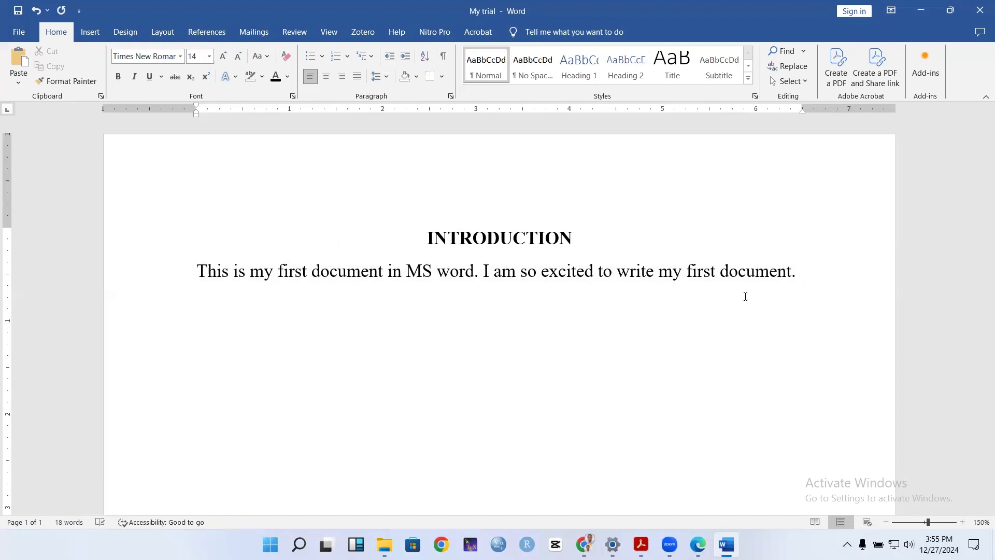
right_click(197, 369)
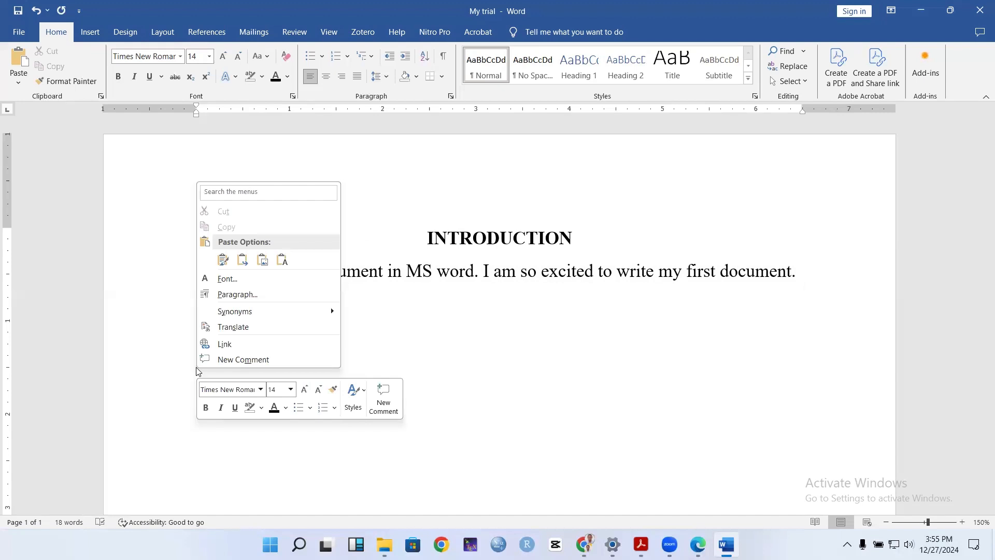
click(226, 258)
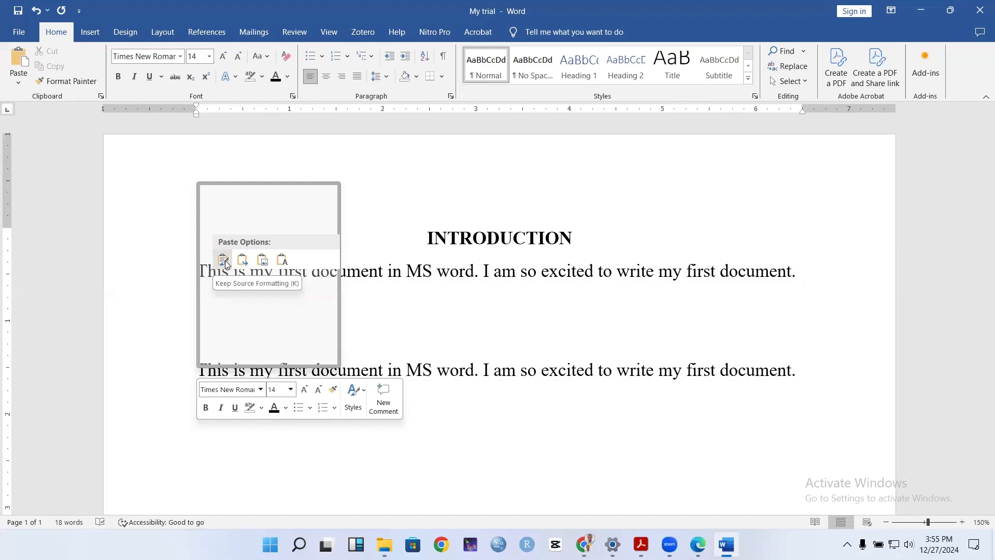
click(225, 261)
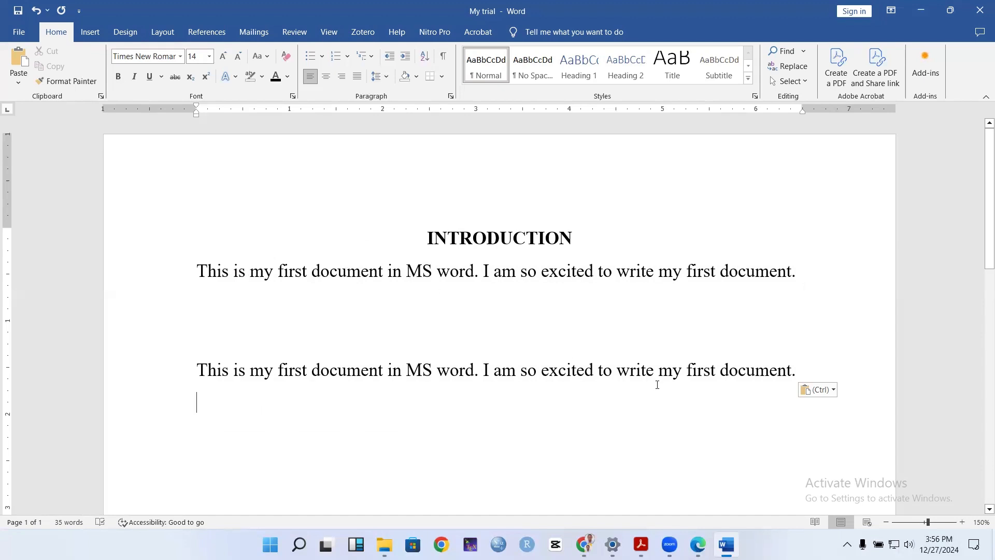
key(Return)
key(ctrl+v)
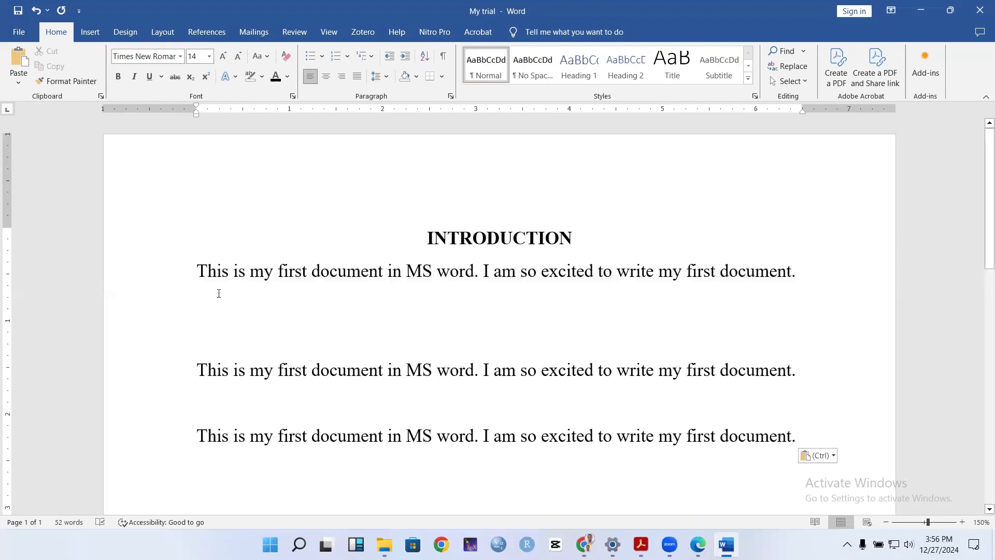
click(214, 316)
right_click(214, 317)
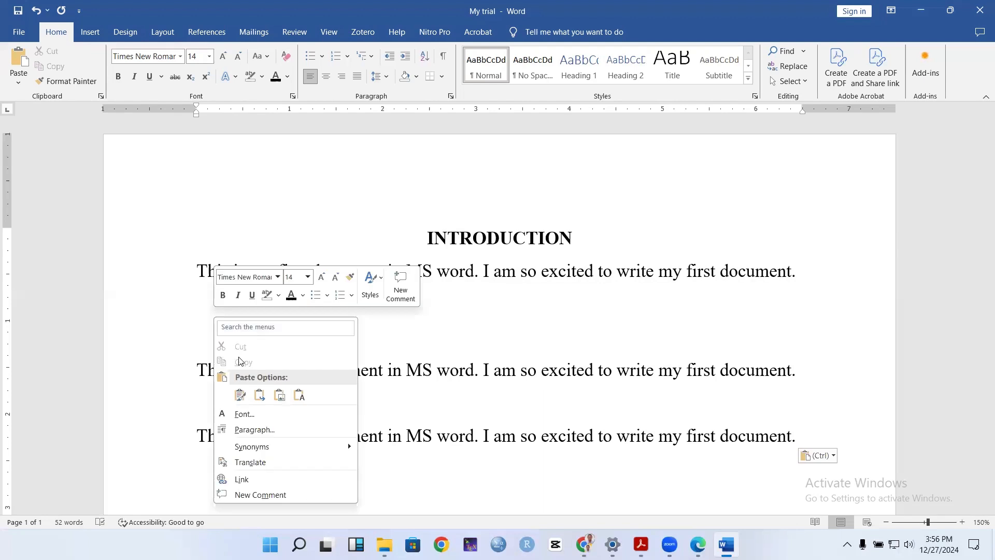
click(209, 384)
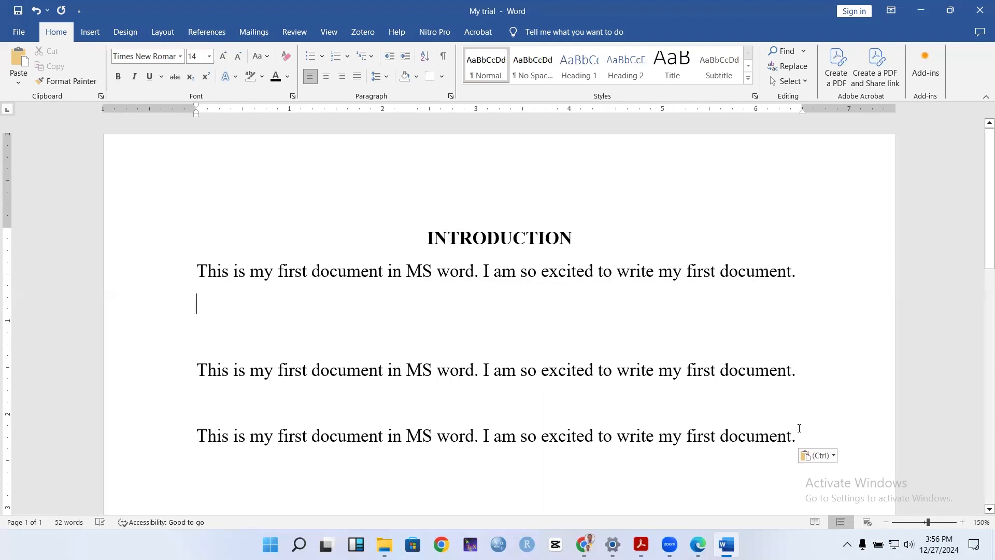
Copy the last body line, "This is my first document in MS word. I am so excited to write my first document.".
drag(799, 428, 226, 439)
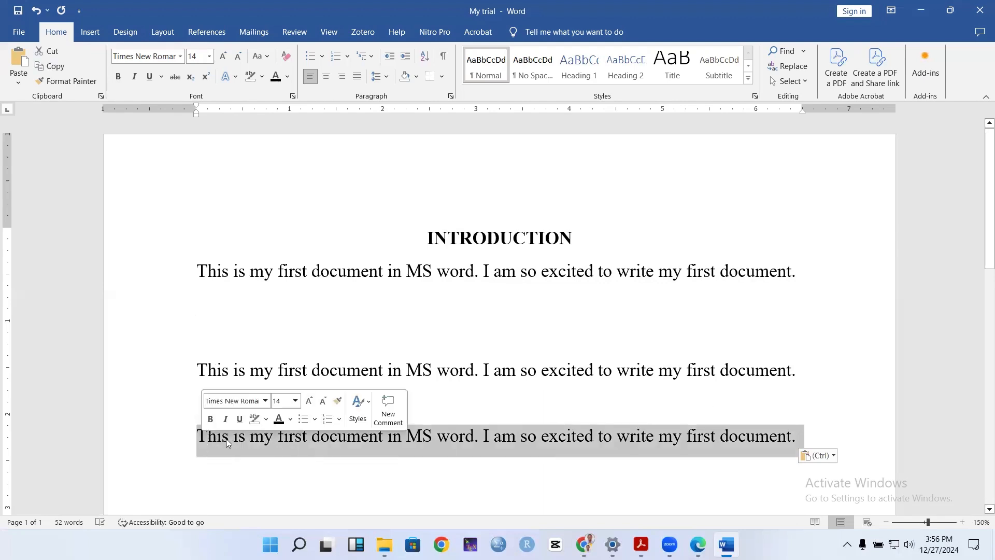
right_click(239, 442)
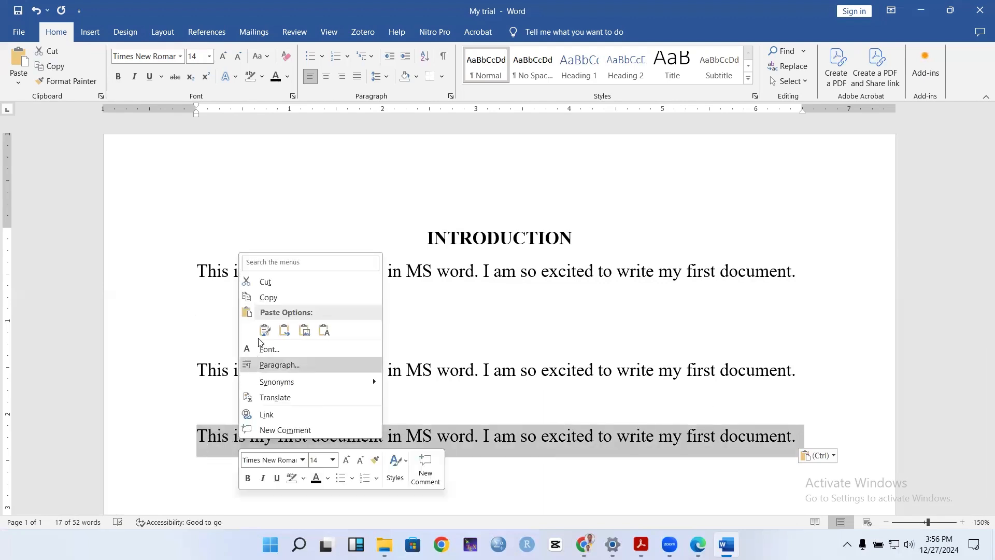
click(261, 298)
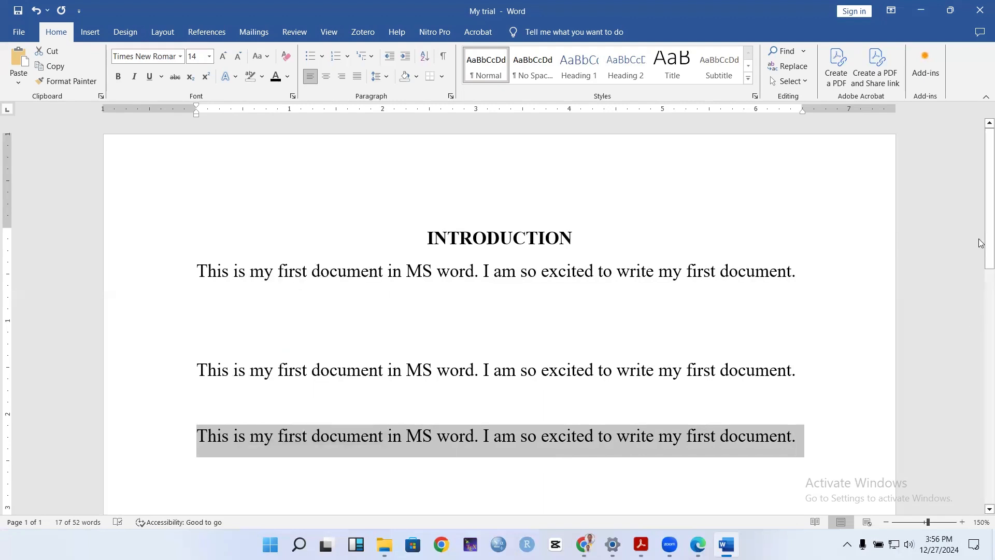
Paste the copied line twice on consecutive lines below the last body line, leaving one blank line before them.
drag(988, 219, 988, 320)
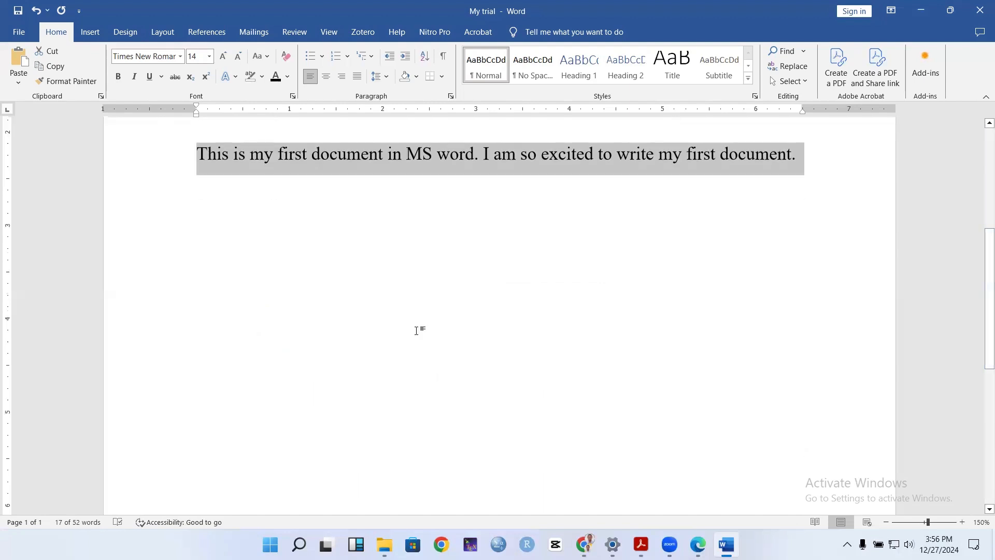
click(238, 215)
key(Return)
key(ctrl+z)
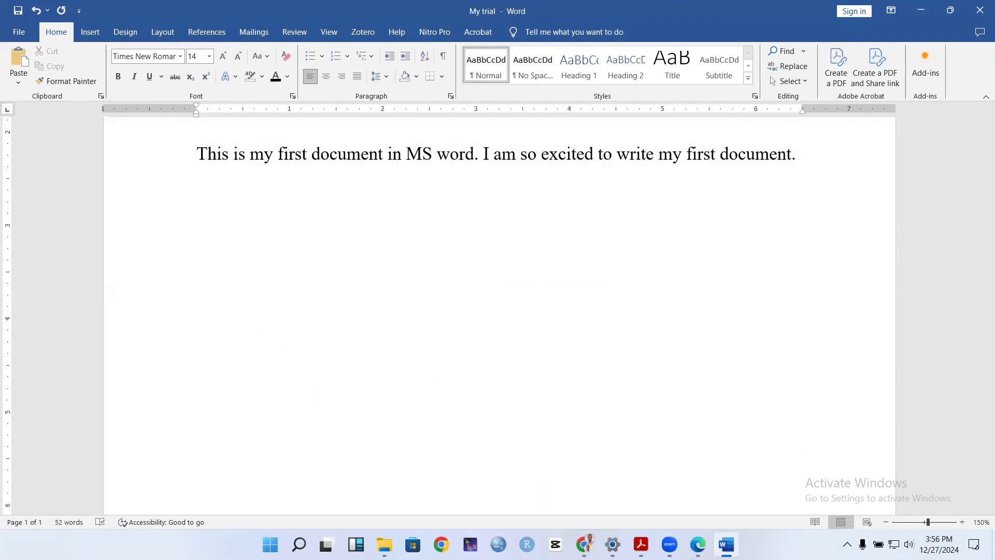
right_click(203, 212)
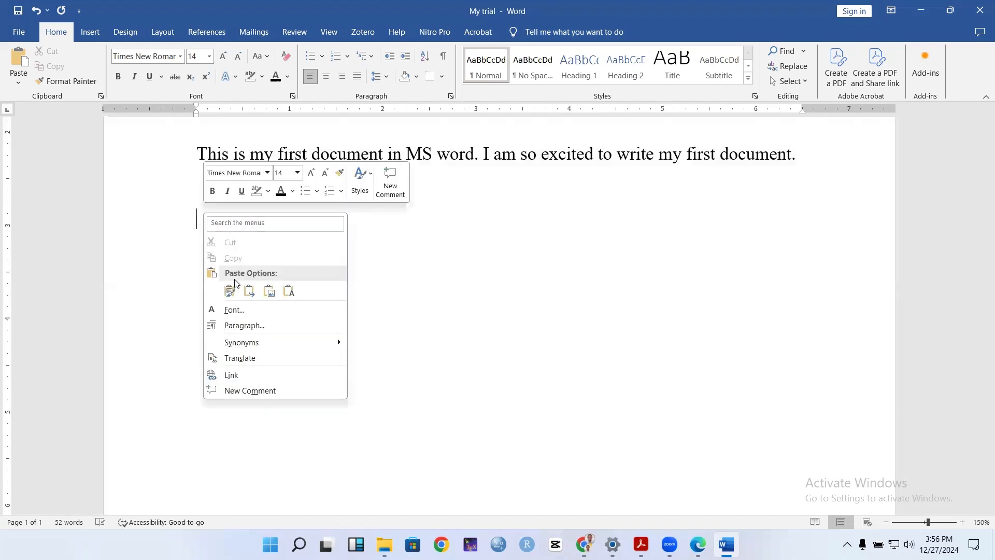
click(396, 250)
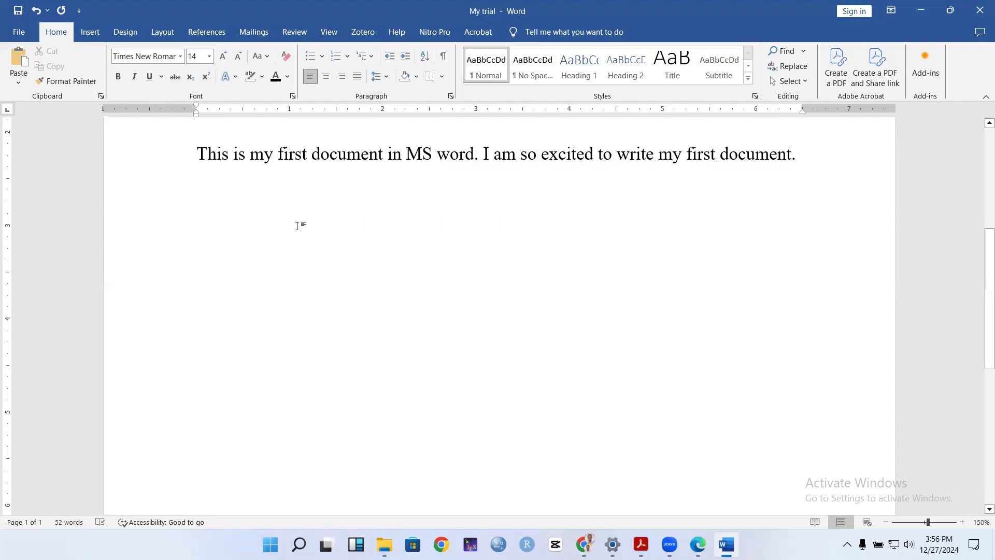
key(ctrl+v)
key(ctrl+v)
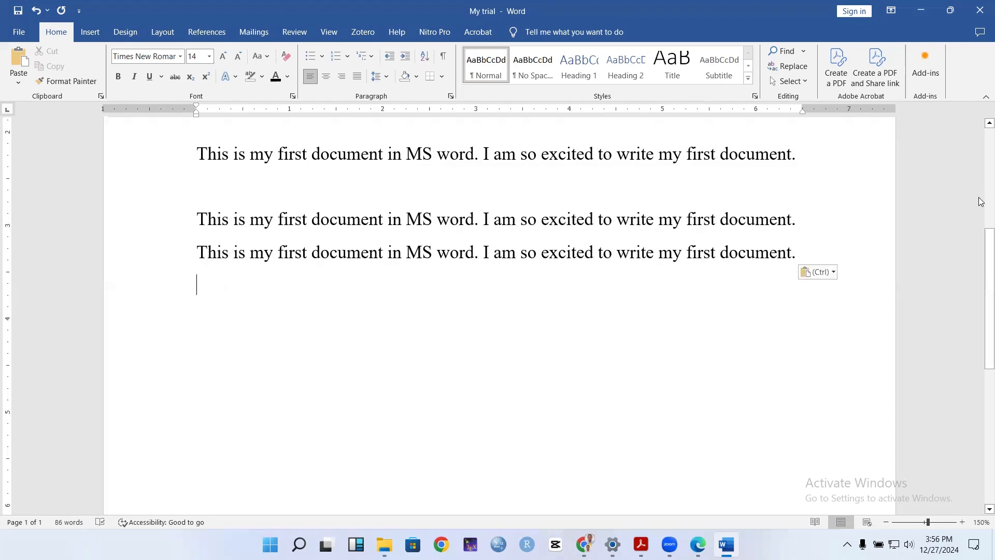
Save the changes to the existing My trial document.
drag(982, 275, 982, 170)
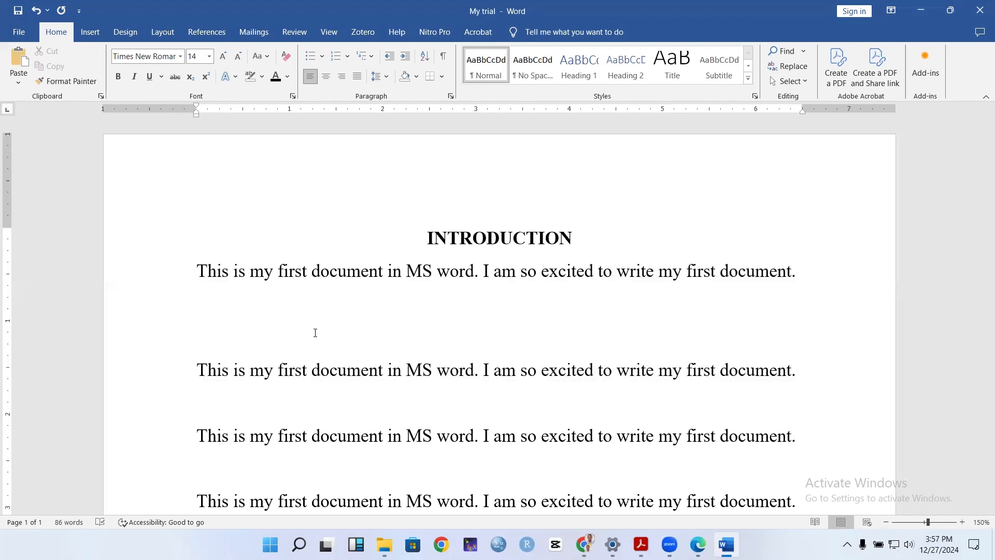
click(20, 33)
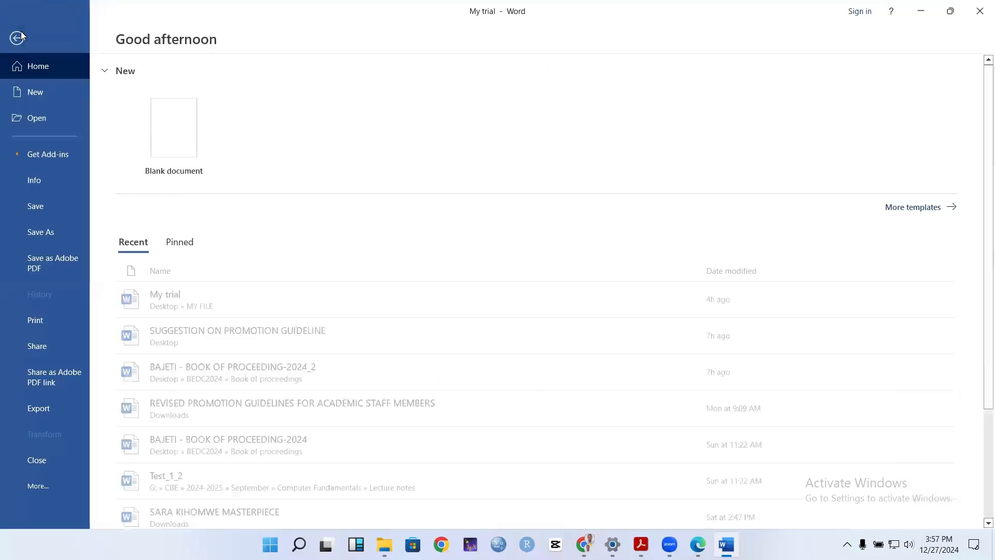
click(37, 207)
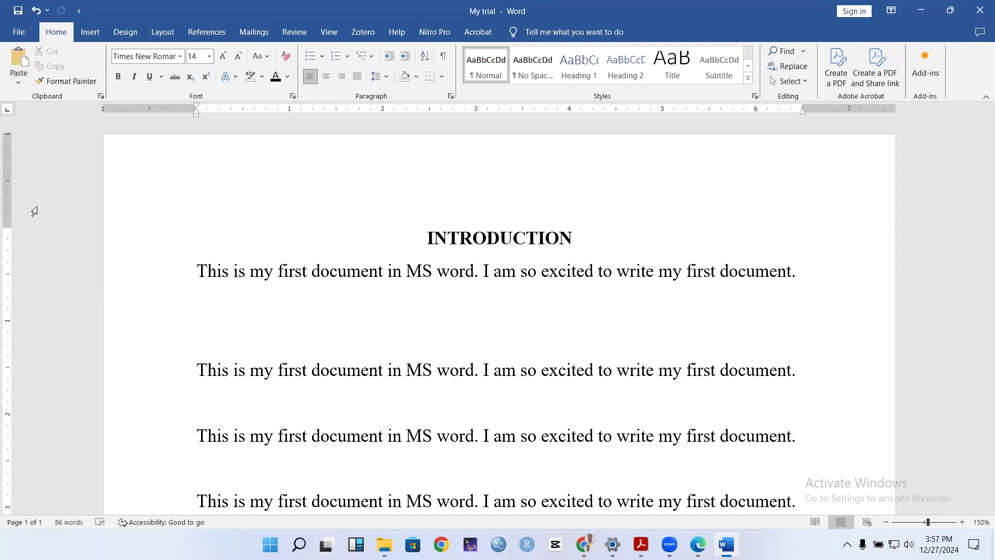
Add the text "nnn" on the blank line just above the second body line and save the document.
click(353, 356)
text(nnn)
click(17, 32)
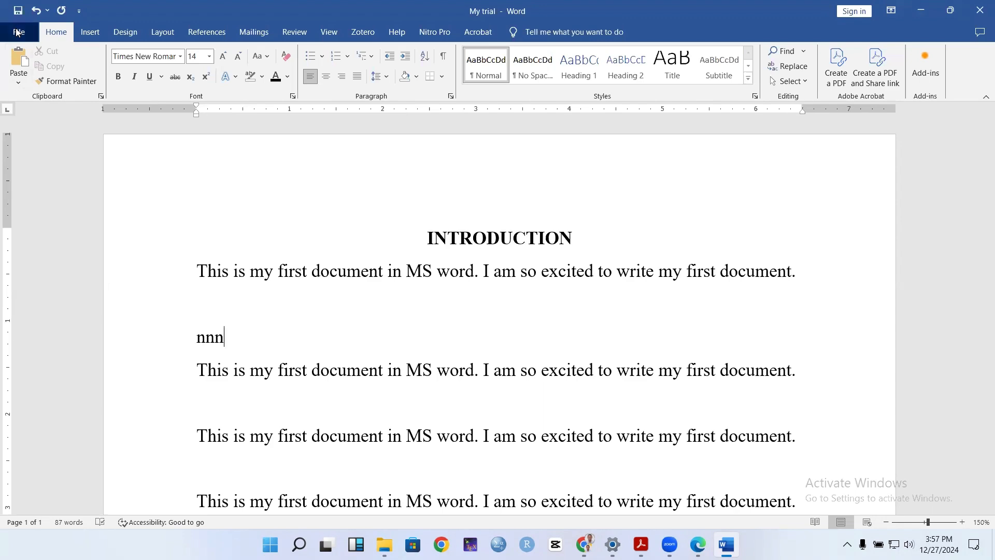
click(41, 202)
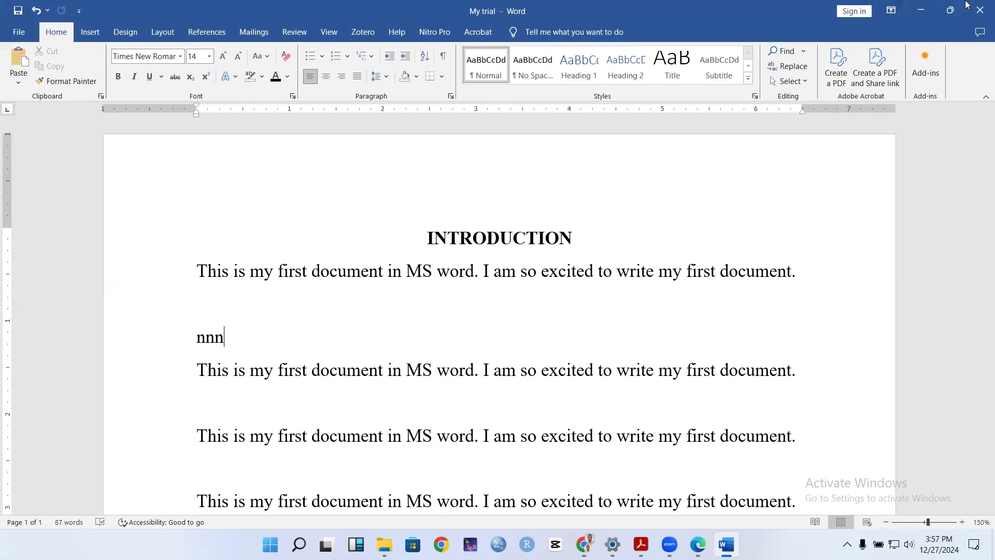
Close the document, reopen My trial from the MY FILE folder on the desktop, and check its contents.
click(979, 10)
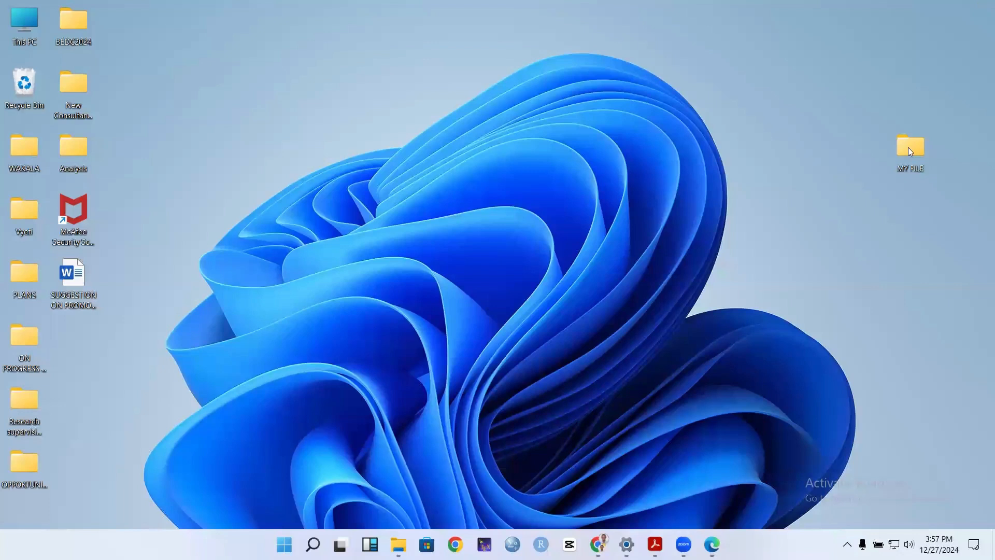
double_click(910, 151)
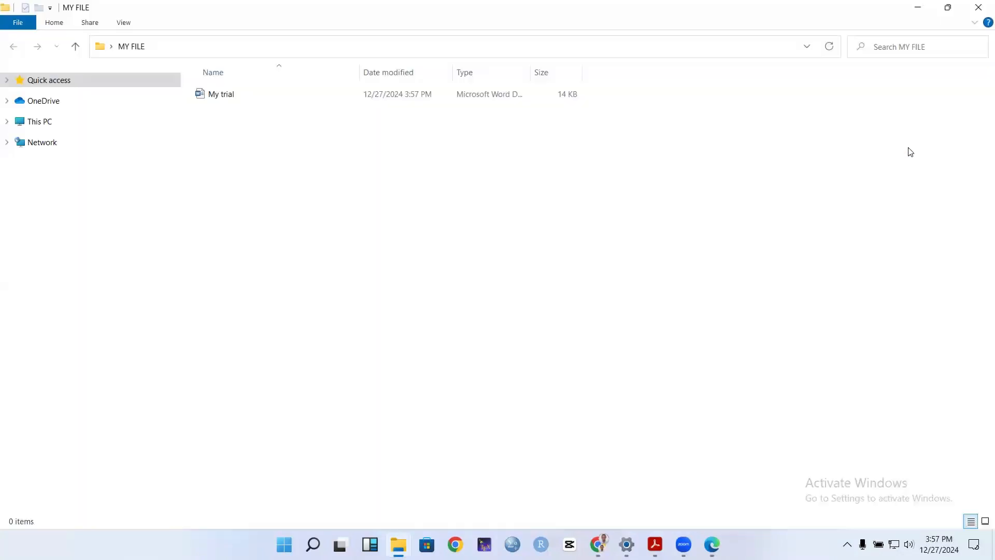
double_click(229, 96)
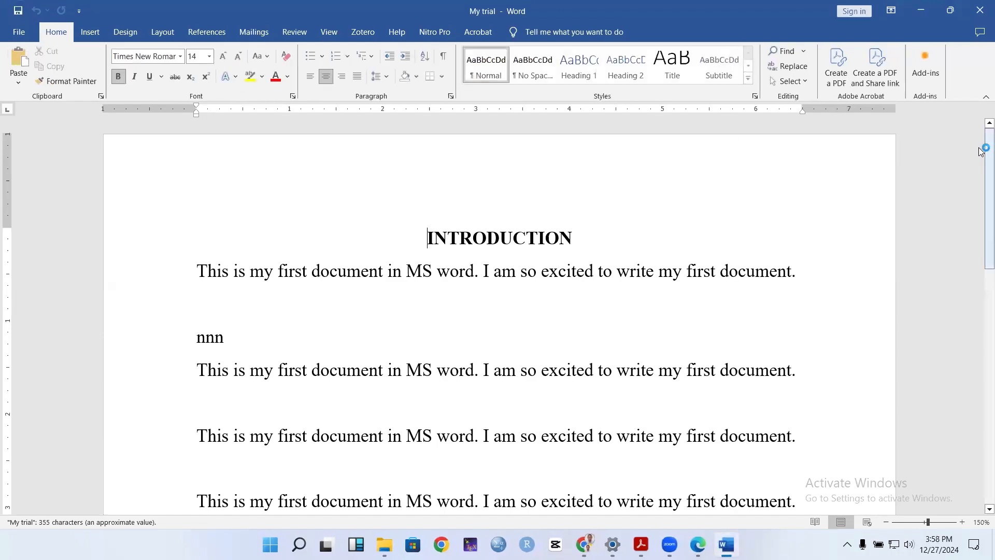
scroll(966, 372, down, 10)
scroll(965, 372, up, 10)
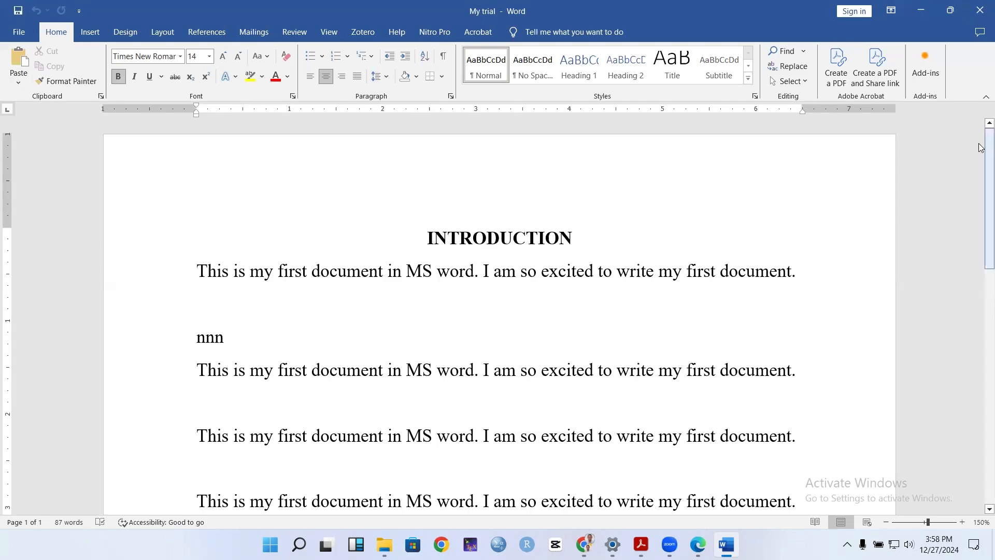
drag(984, 218, 982, 153)
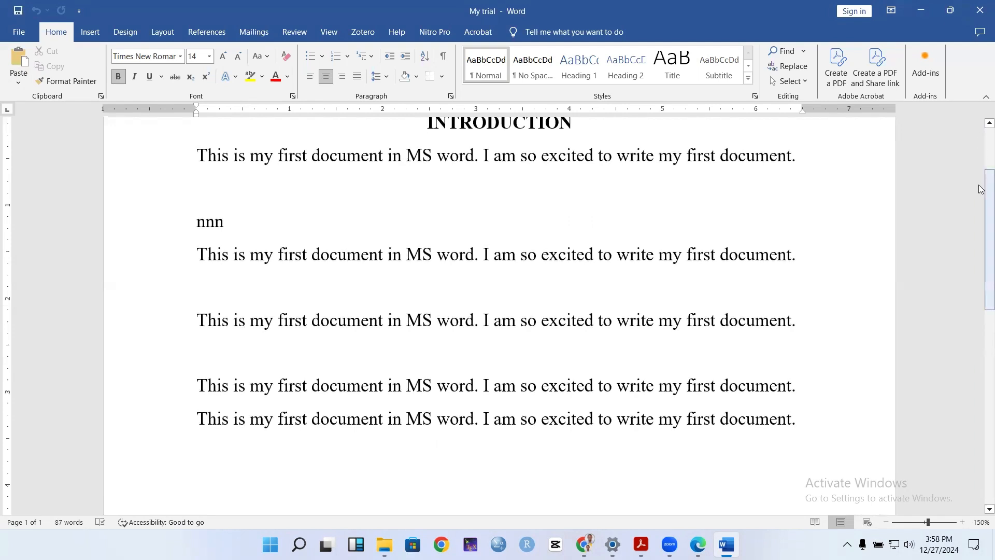
drag(981, 187, 980, 151)
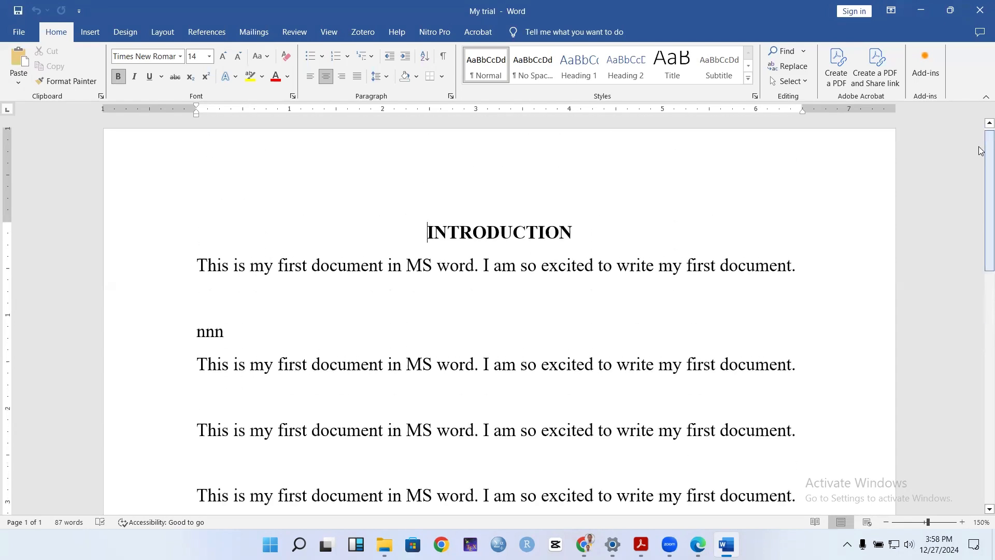